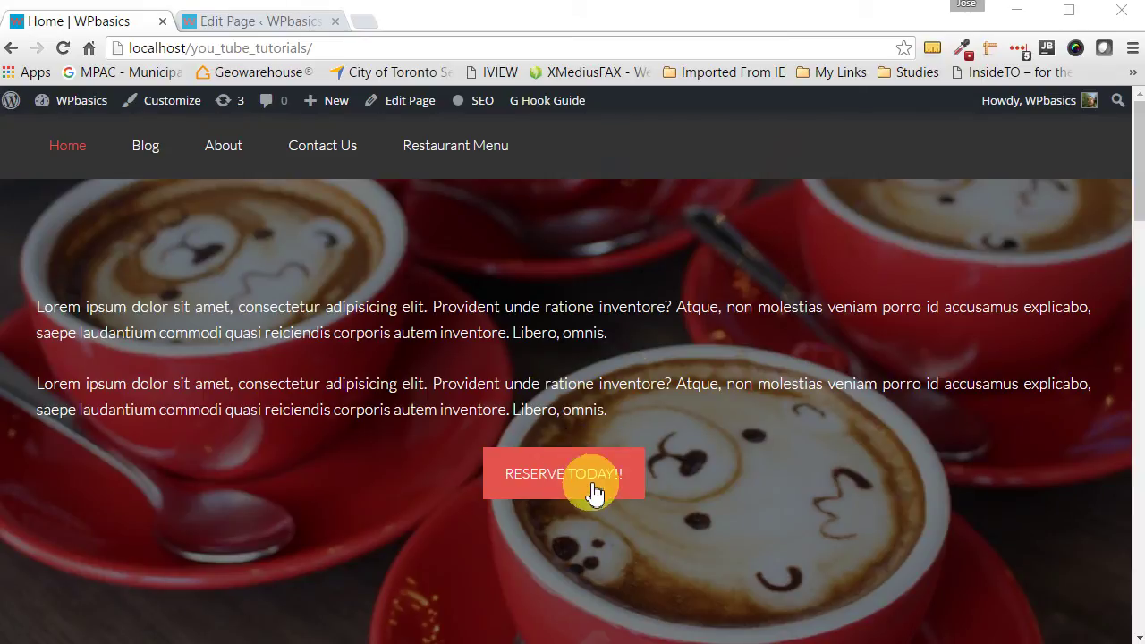
# - Review the Home page editor's six Flexible Content sections: Hero, Text-Image, Image-Text, Text-Image, Image-Text, Hero
pyautogui.scroll(-2, 711, 469)
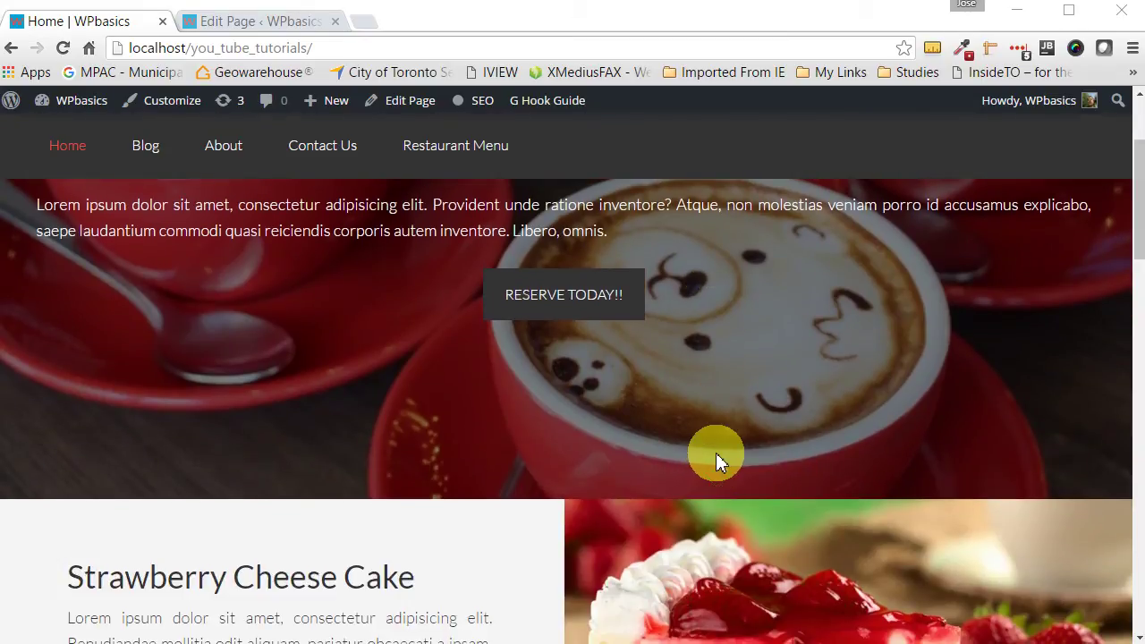
pyautogui.scroll(-3, 717, 454)
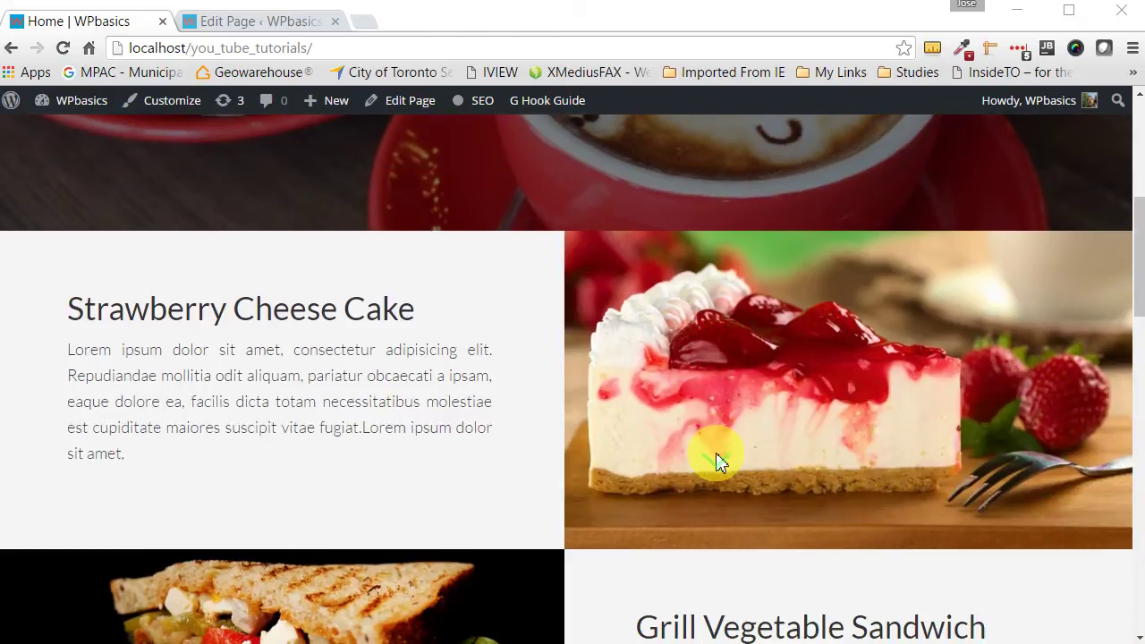
pyautogui.scroll(-1, 716, 453)
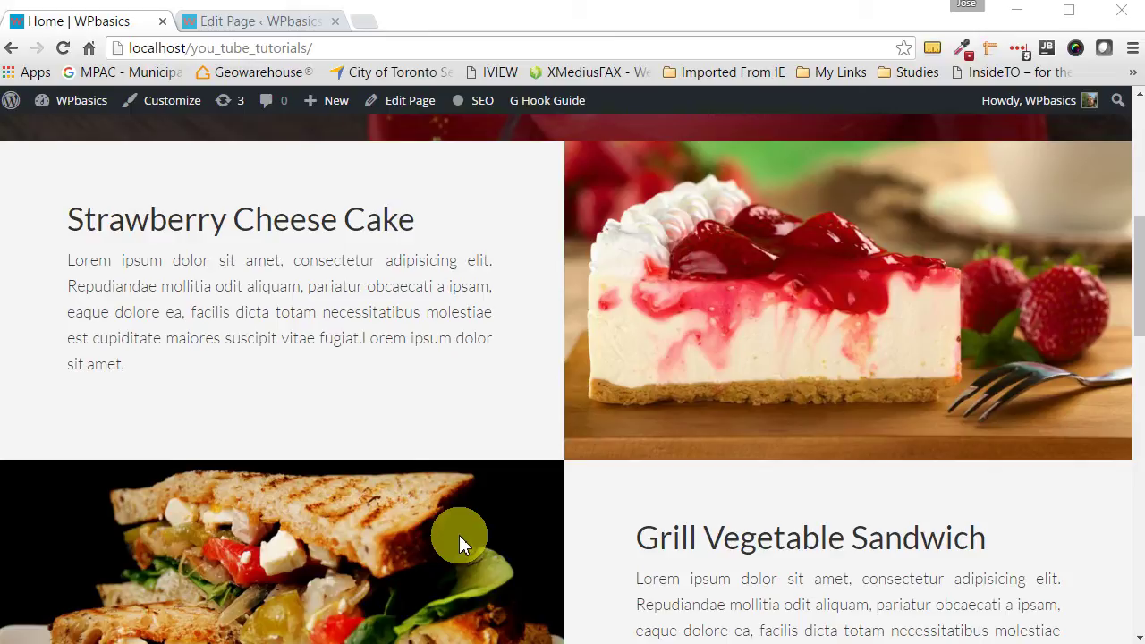
pyautogui.scroll(-10, 509, 530)
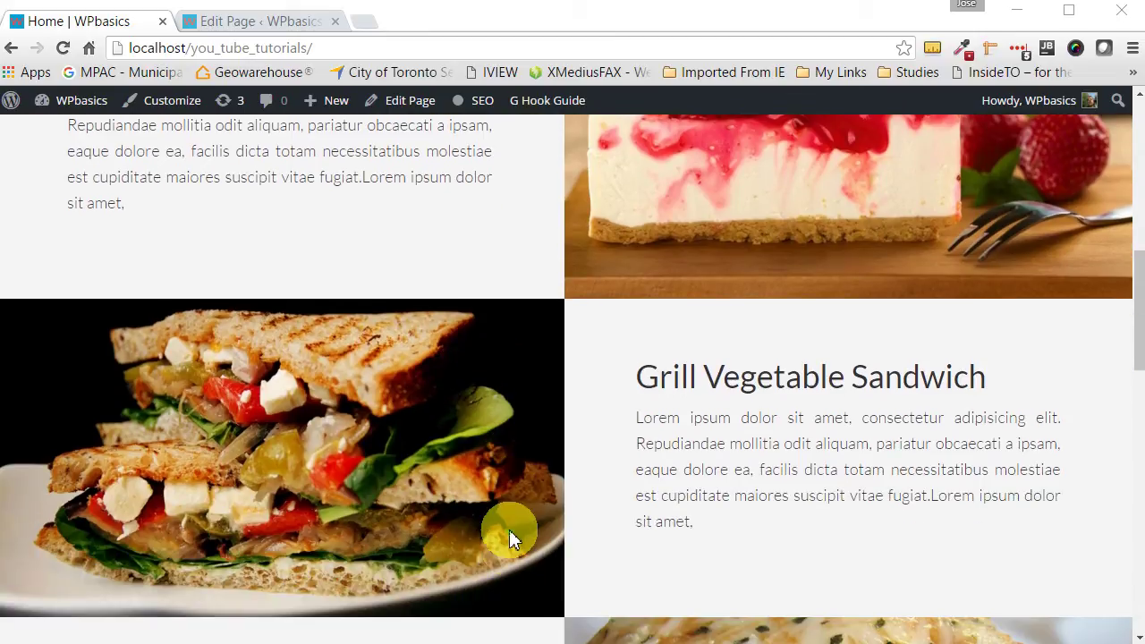
pyautogui.scroll(-3, 510, 535)
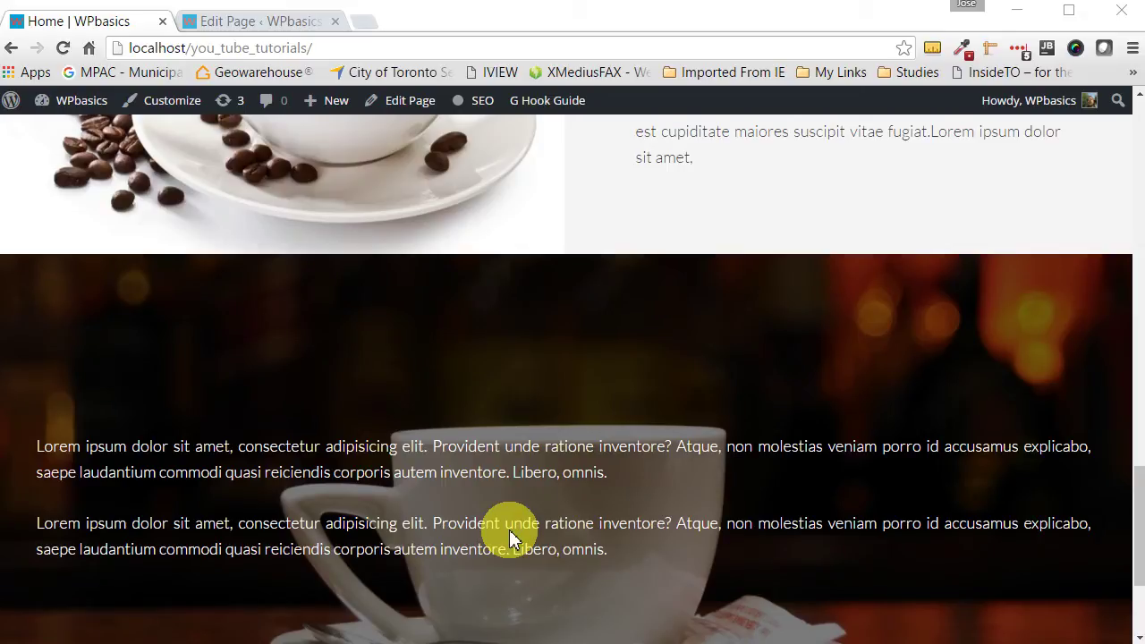
pyautogui.scroll(-3, 510, 537)
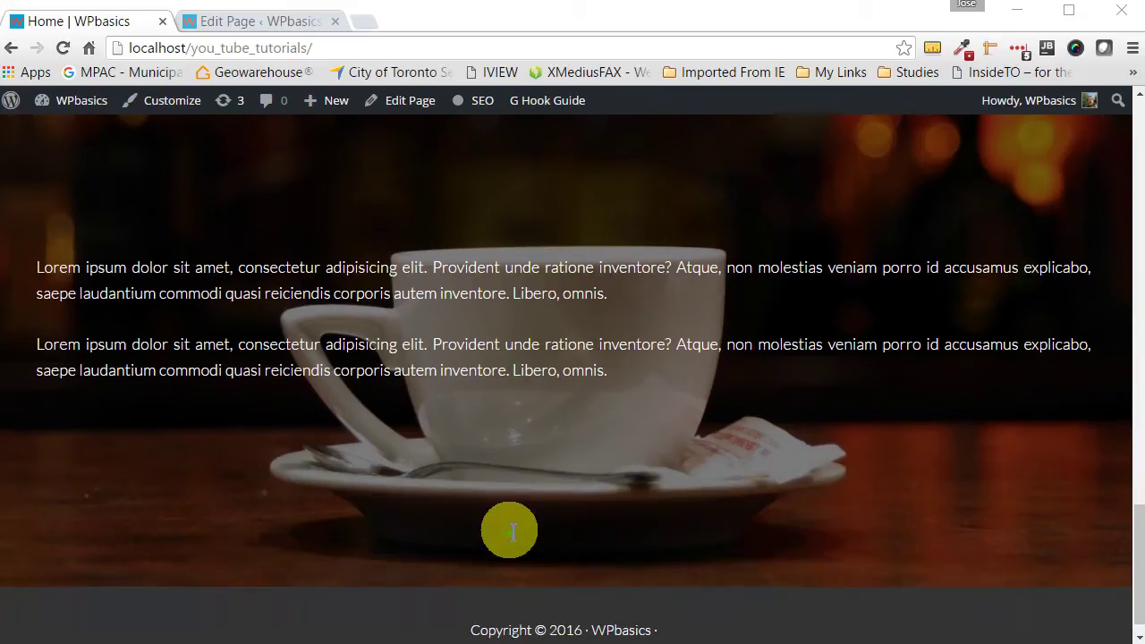
pyautogui.click(264, 21)
pyautogui.scroll(2, 509, 246)
pyautogui.scroll(-2, 509, 246)
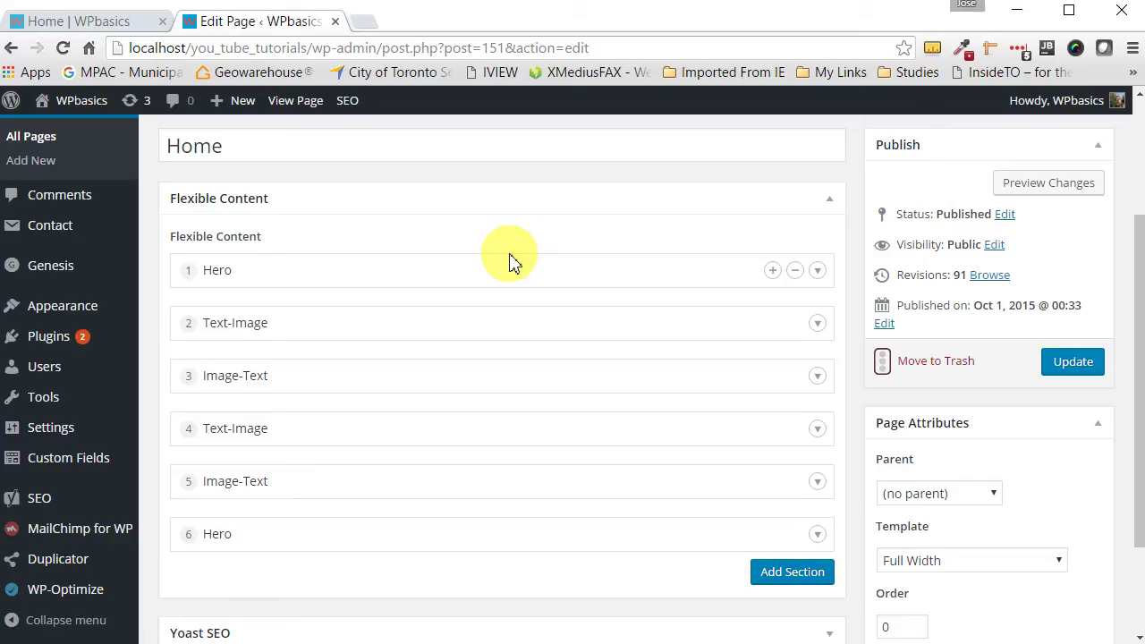
pyautogui.scroll(2, 511, 256)
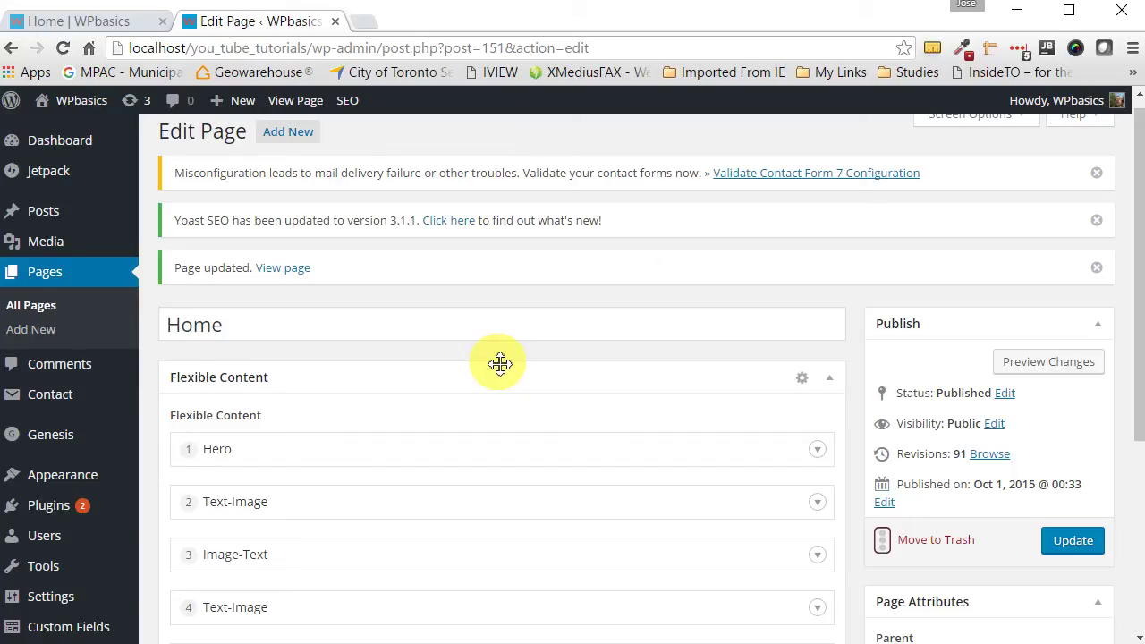
pyautogui.scroll(-1, 501, 362)
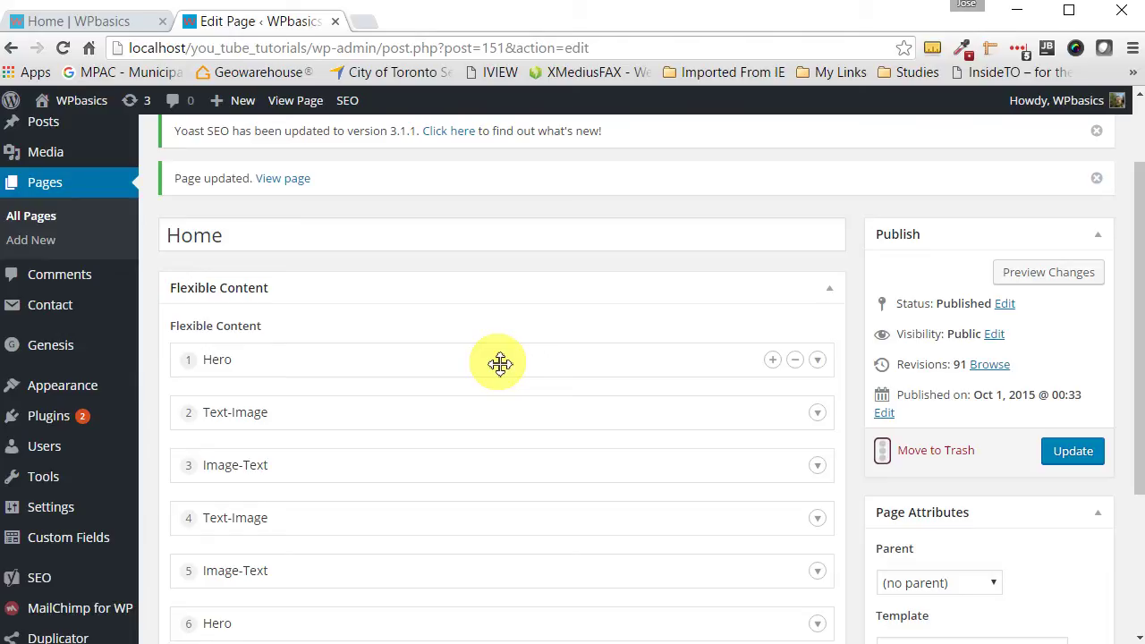
pyautogui.scroll(-1, 500, 363)
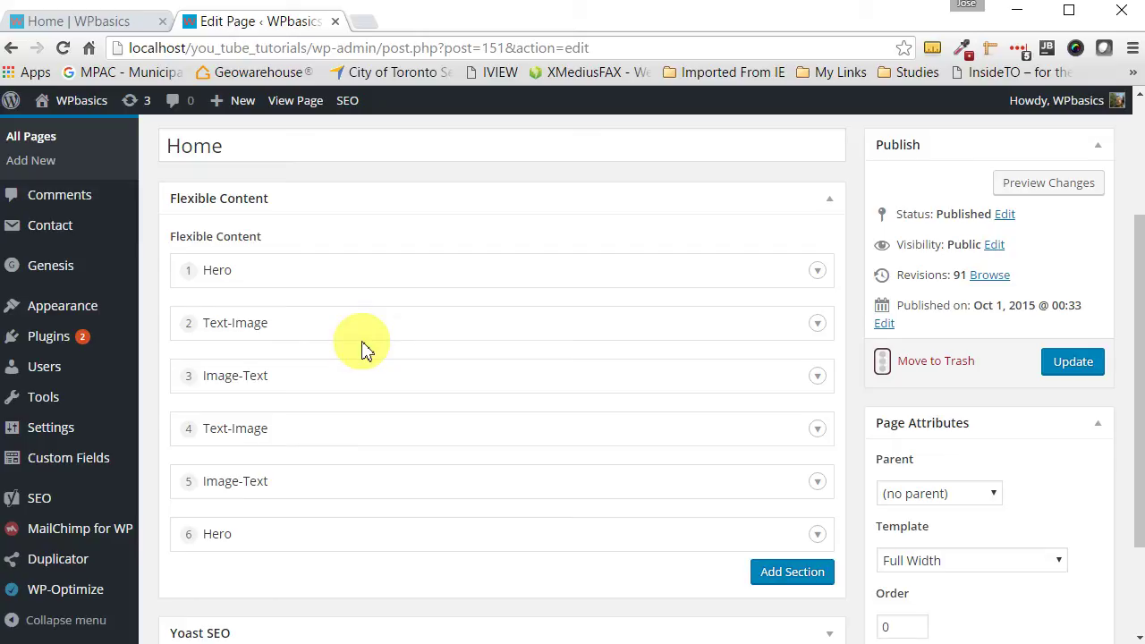
# - Expand the first Hero, remove its Hero Image, and insert the red coffee-cups picture into Hero Text
pyautogui.click(822, 275)
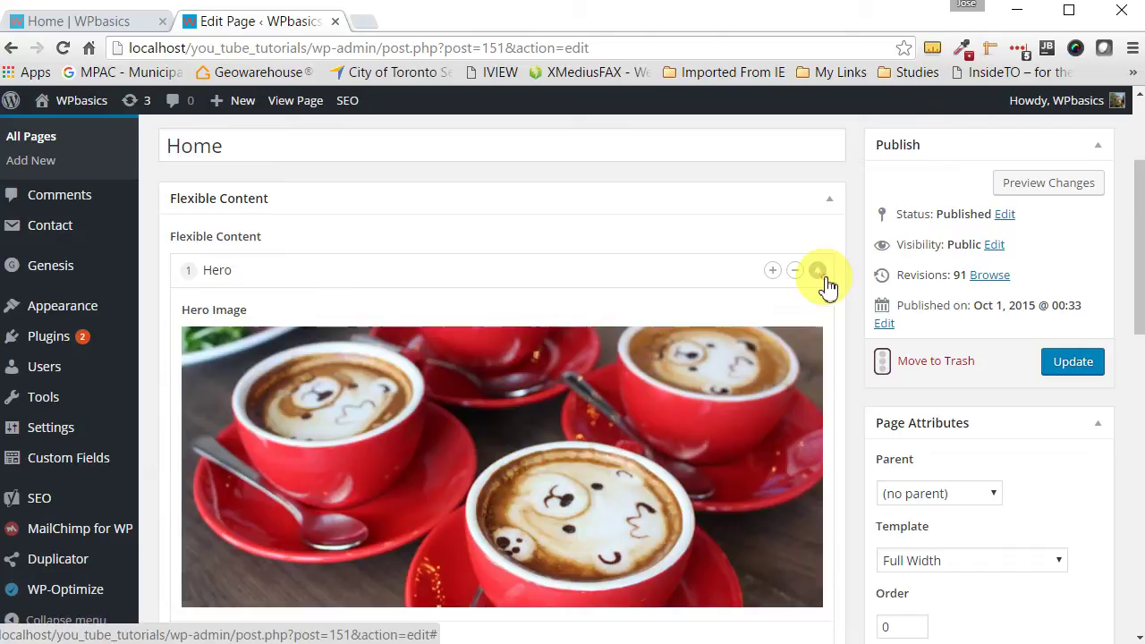
pyautogui.scroll(-2, 748, 377)
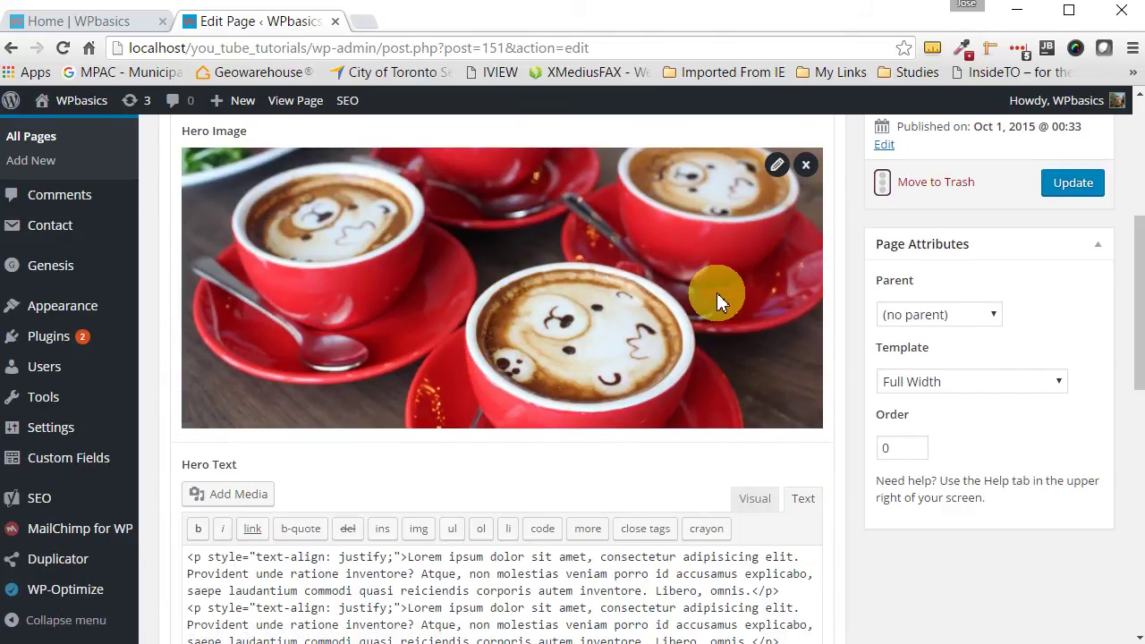
pyautogui.click(807, 168)
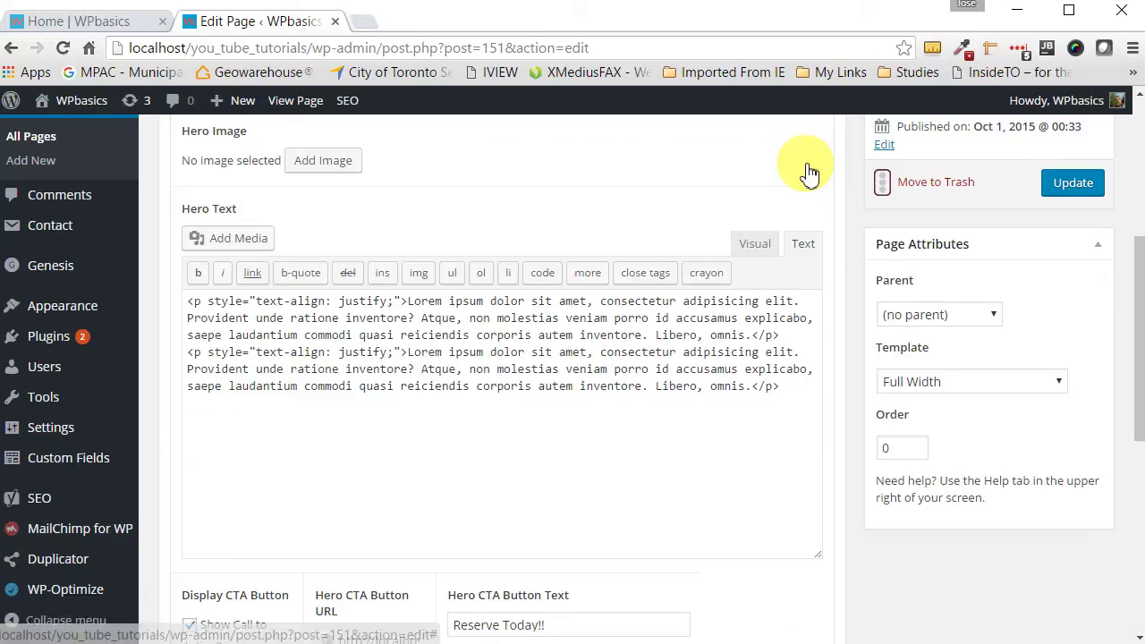
pyautogui.click(216, 247)
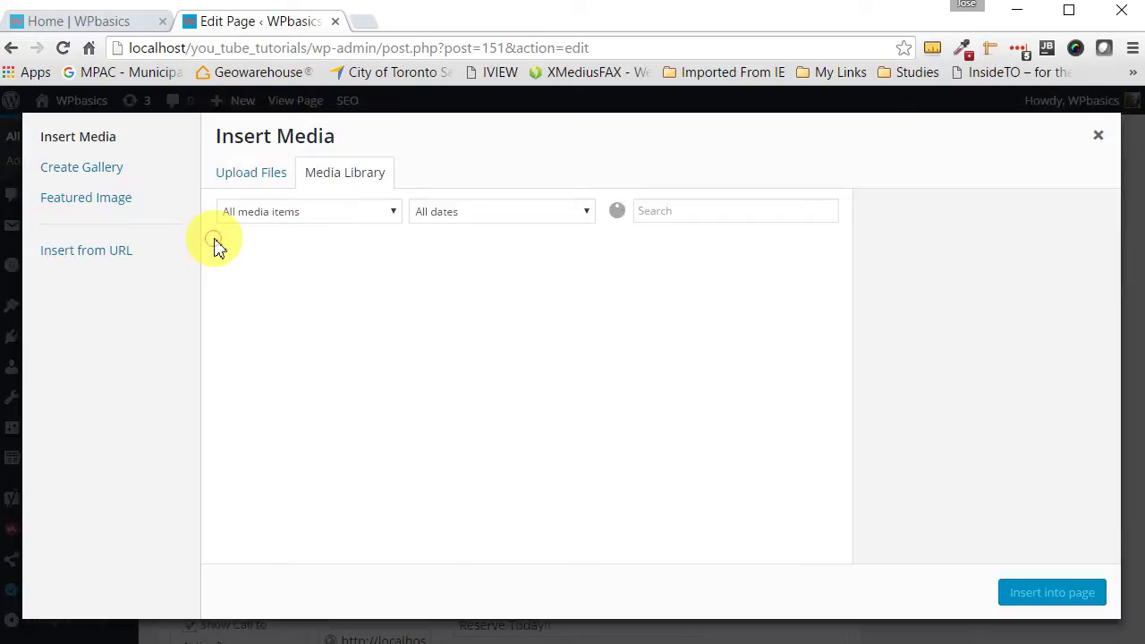
pyautogui.click(273, 417)
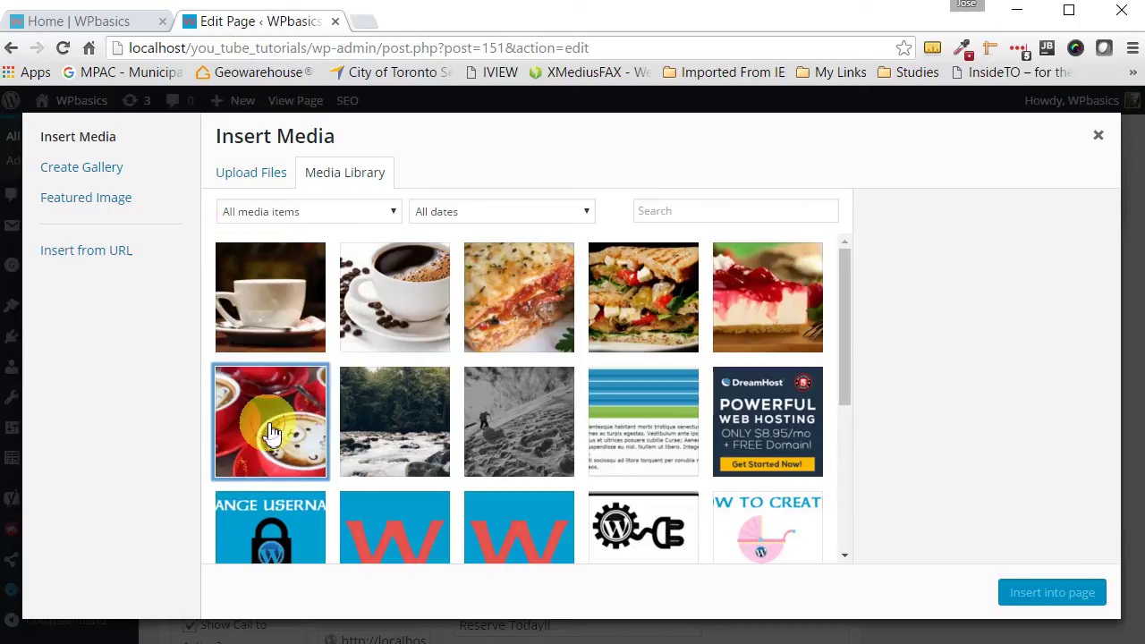
pyautogui.click(1047, 593)
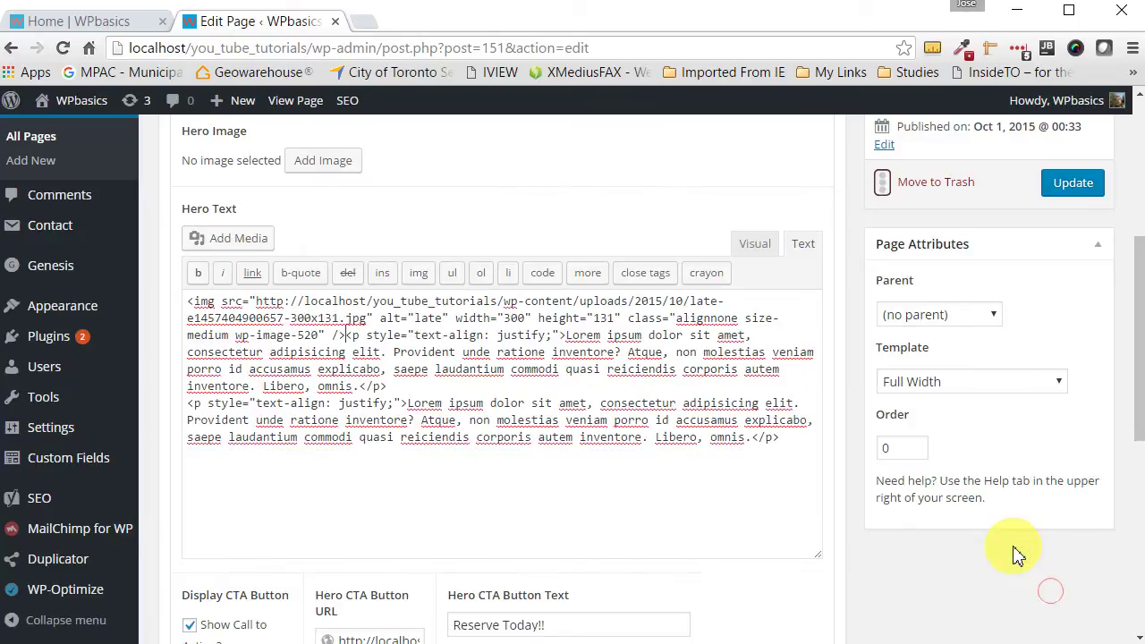
# - Set the red coffee-cups picture as the Hero Image
pyautogui.scroll(2, 472, 443)
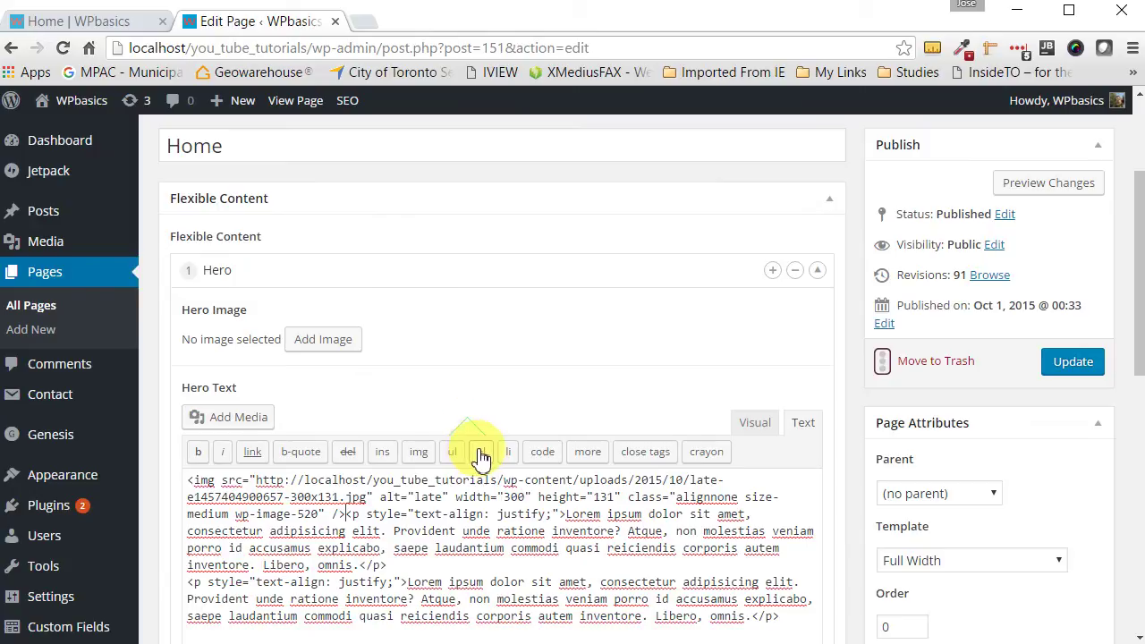
pyautogui.scroll(1, 477, 454)
pyautogui.scroll(-1, 432, 420)
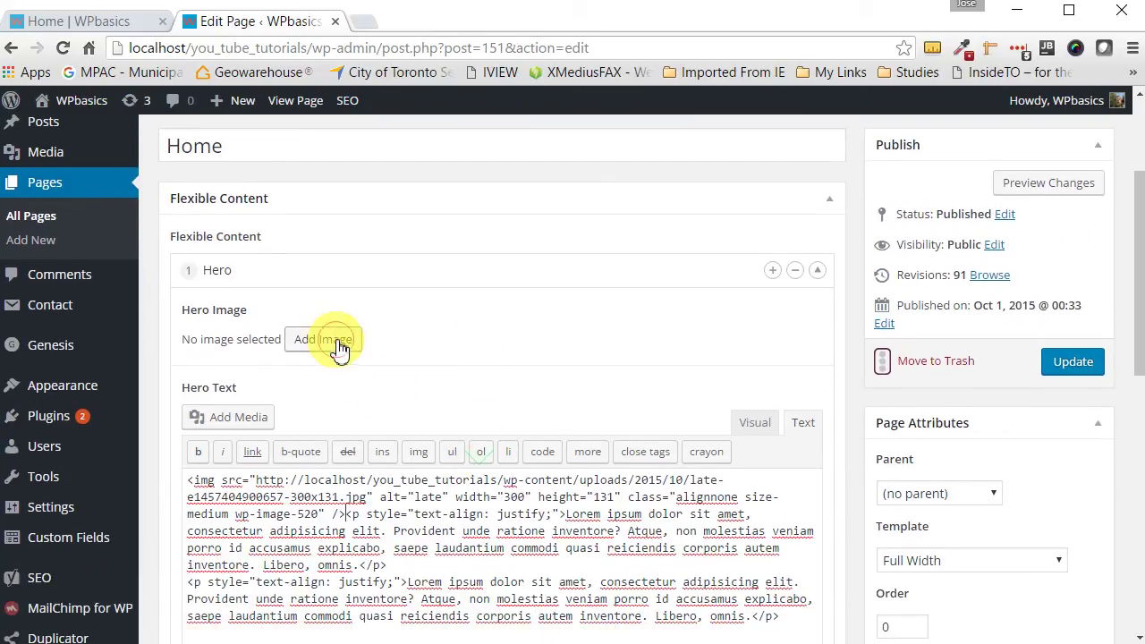
pyautogui.click(325, 340)
pyautogui.click(797, 331)
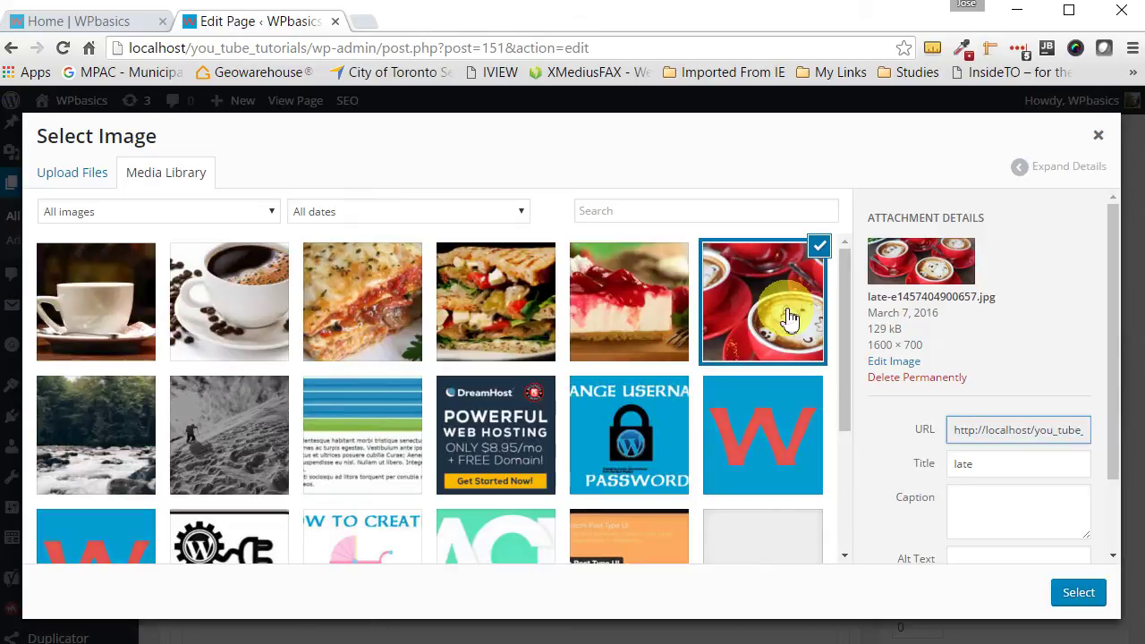
pyautogui.click(1083, 595)
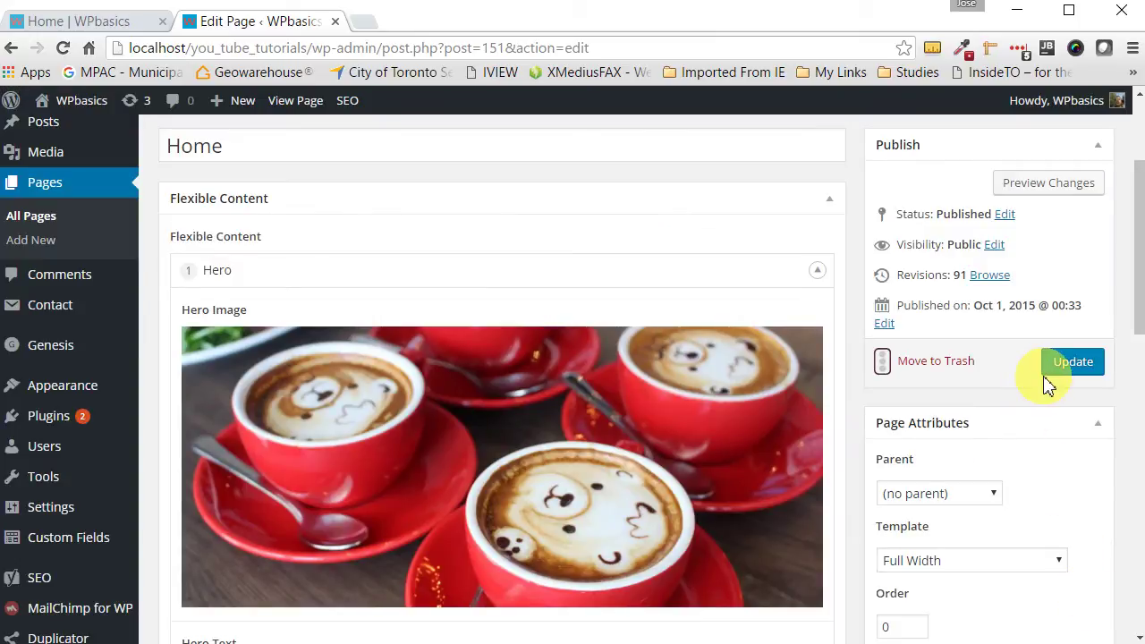
# - Delete the stray img tag from Hero Text, leaving two Lorem ipsum paragraphs
pyautogui.scroll(-2, 558, 405)
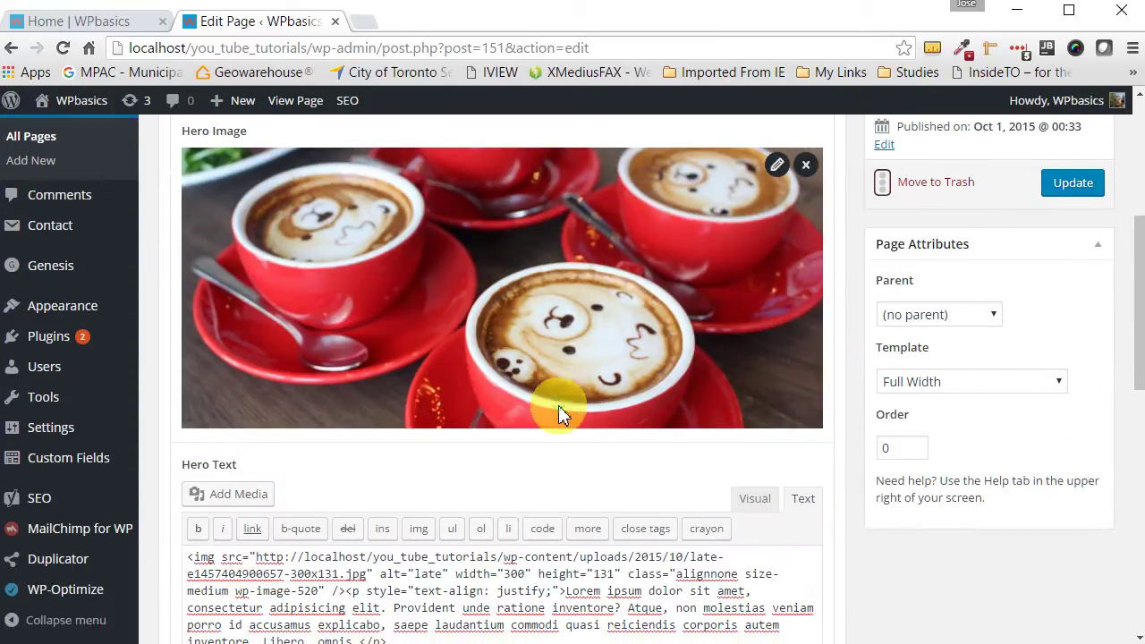
pyautogui.scroll(-2, 558, 405)
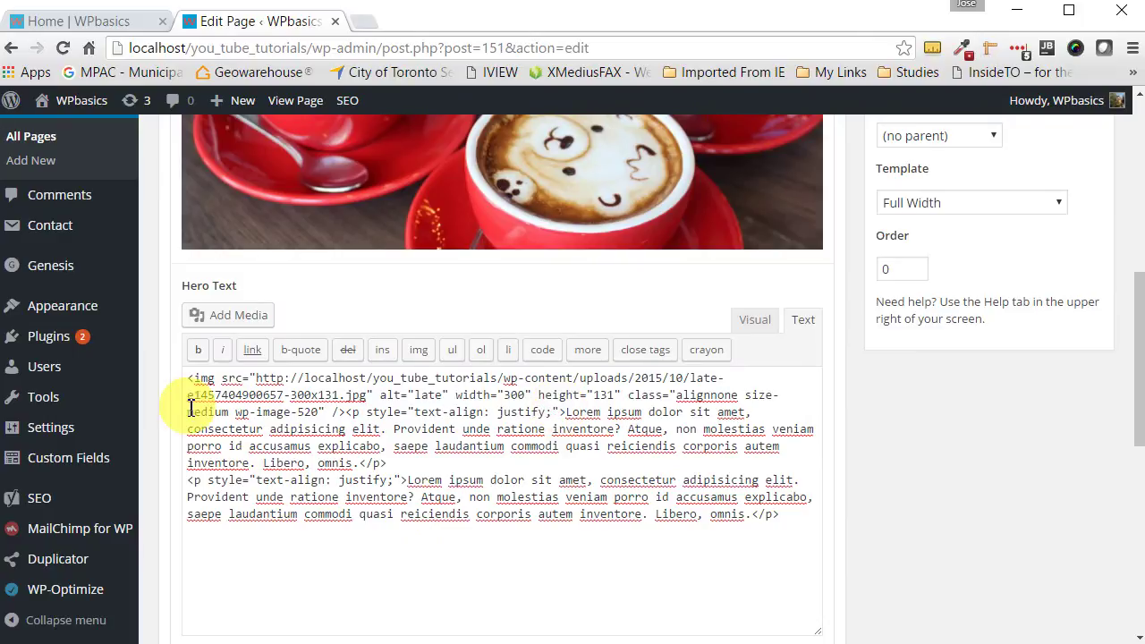
pyautogui.moveTo(188, 379); pyautogui.dragTo(349, 411)
pyautogui.press('Delete')
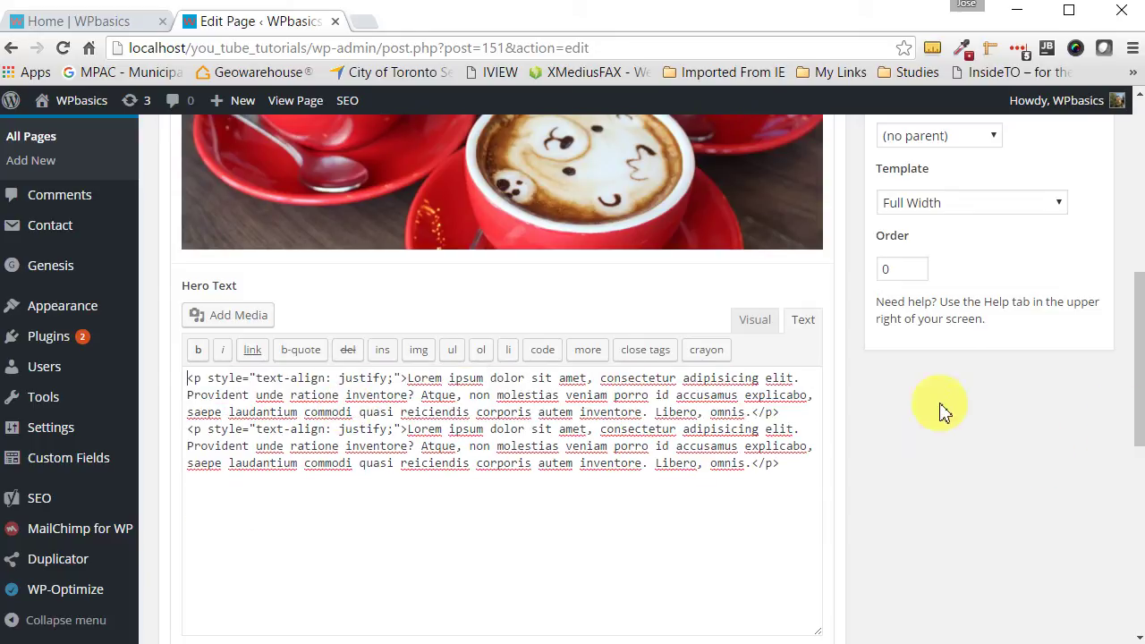
pyautogui.scroll(1, 922, 412)
pyautogui.scroll(-4, 895, 412)
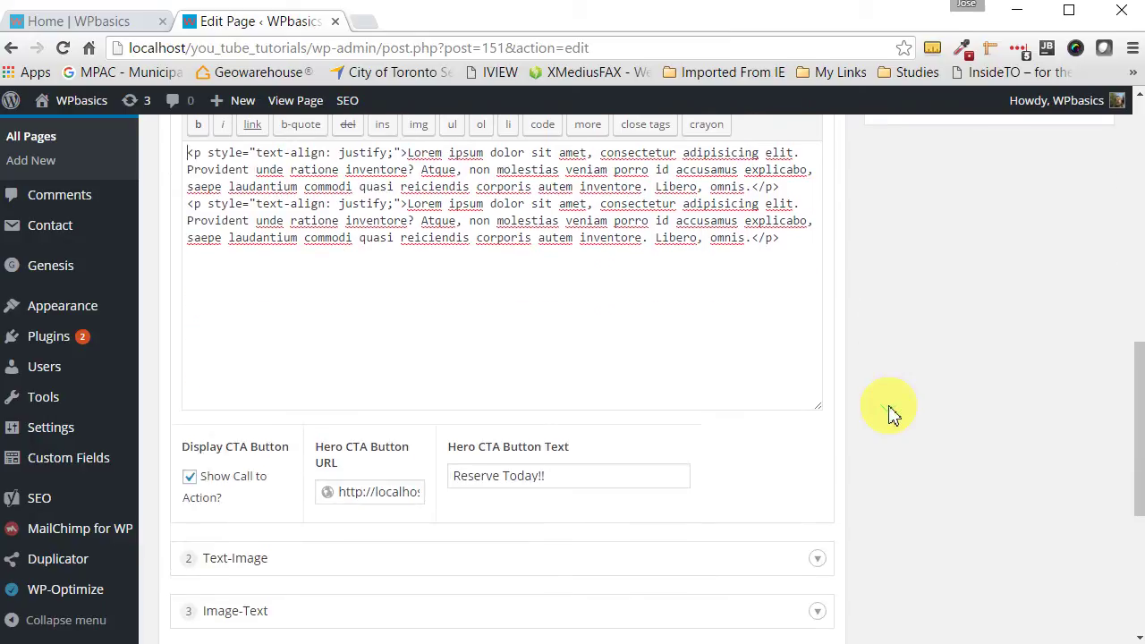
pyautogui.scroll(-1, 891, 411)
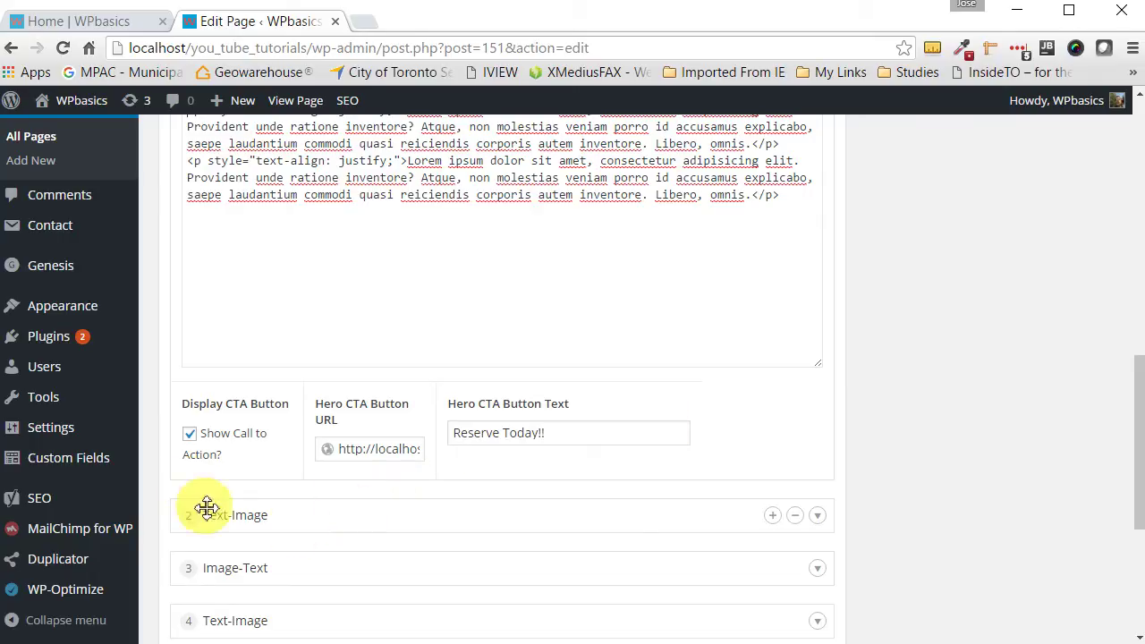
pyautogui.scroll(-2, 206, 469)
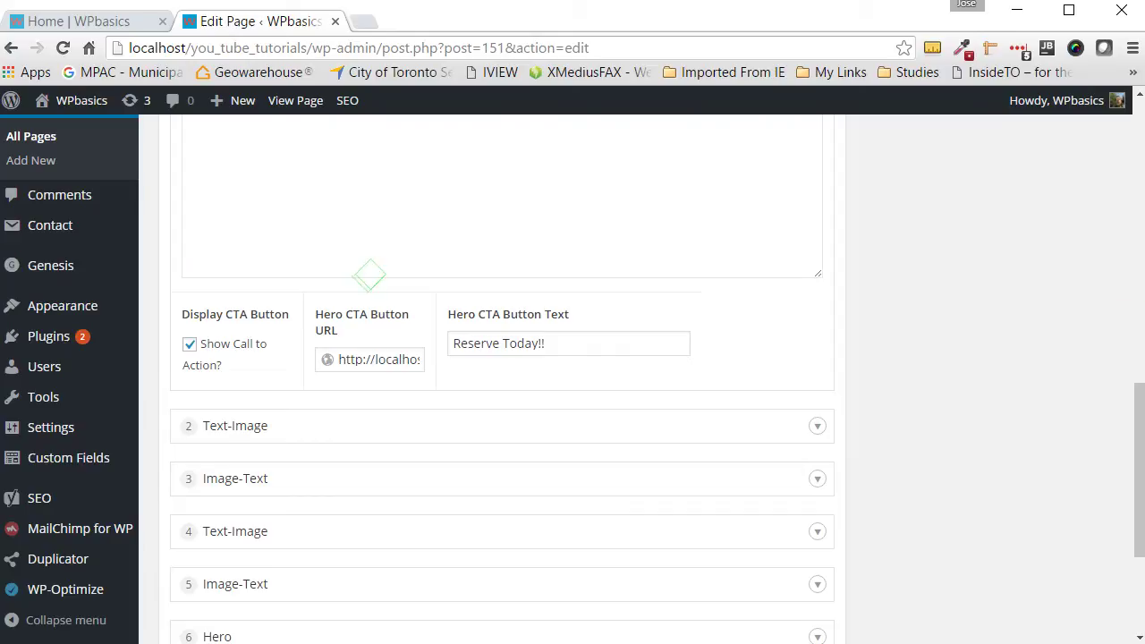
pyautogui.click(112, 27)
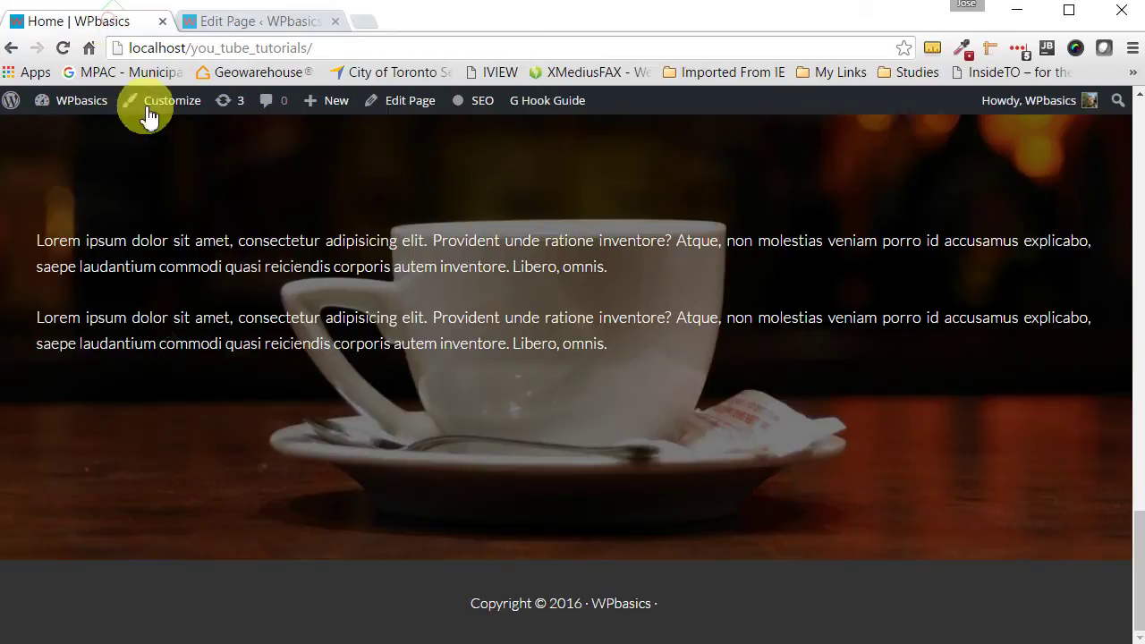
pyautogui.scroll(-5, 537, 483)
pyautogui.scroll(5, 536, 484)
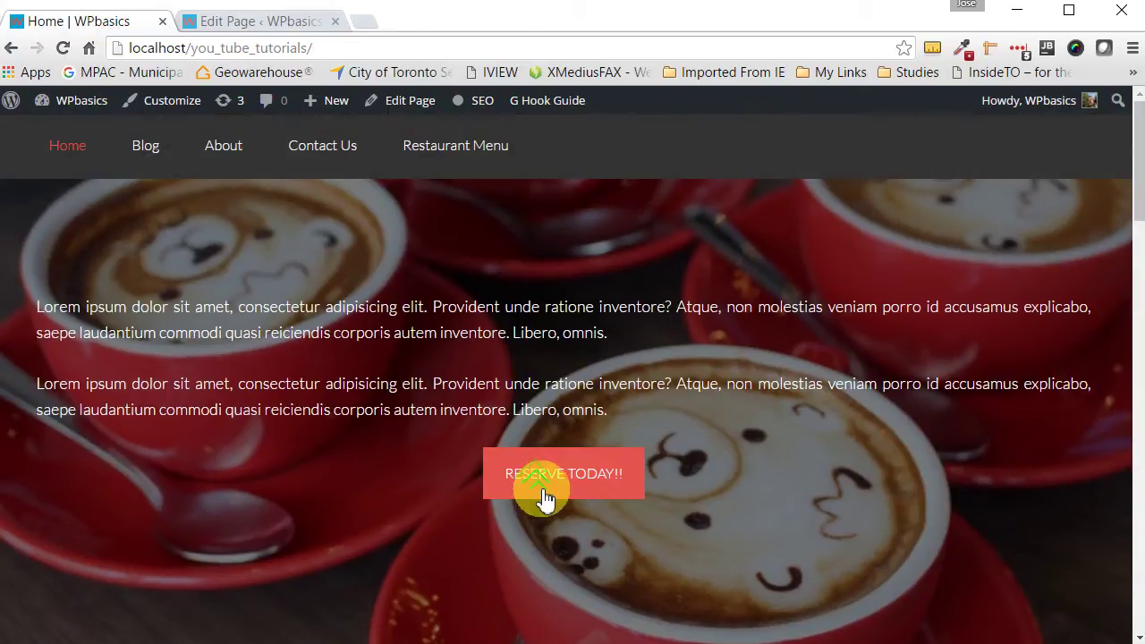
pyautogui.click(189, 20)
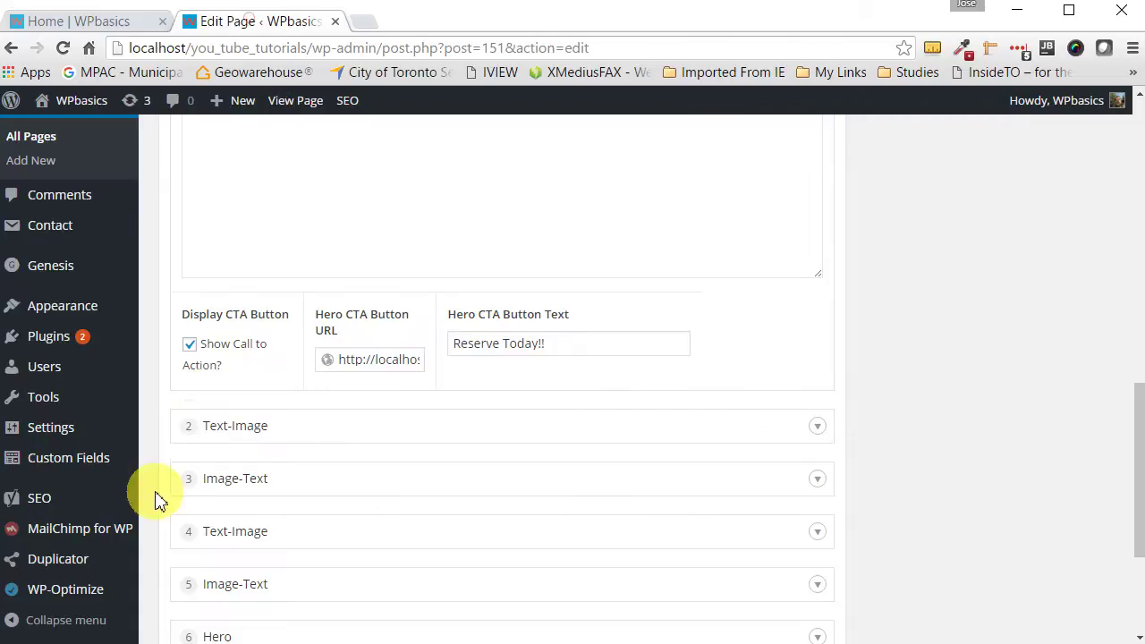
# - Uncheck 'Show Call to Action?' on the first Hero and update the Home page
pyautogui.click(190, 348)
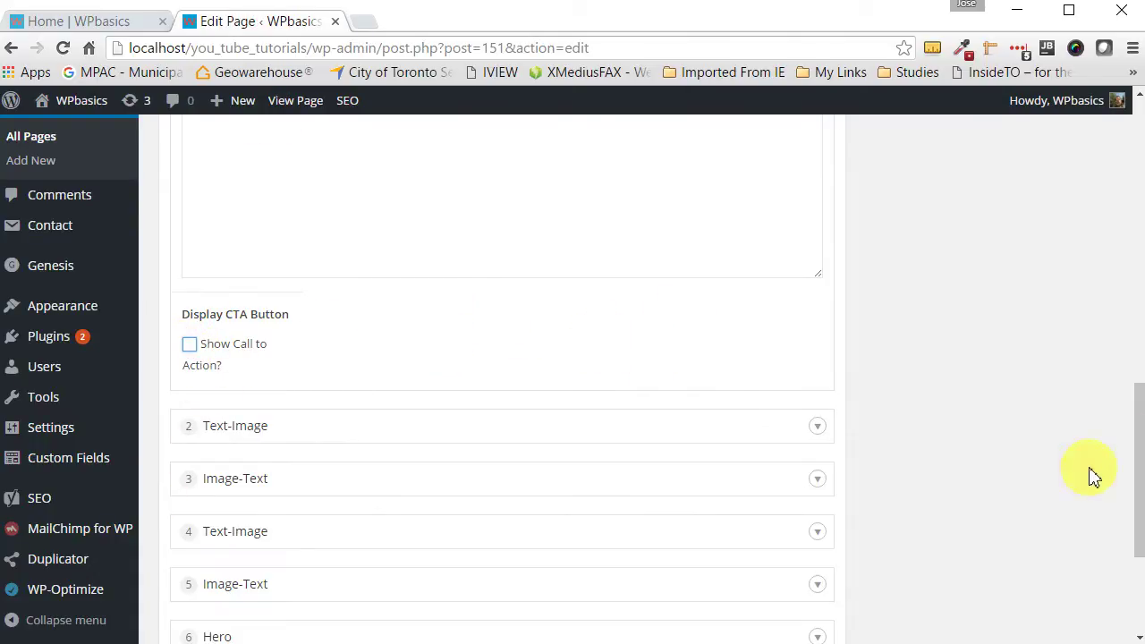
pyautogui.moveTo(1135, 456); pyautogui.dragTo(1138, 206)
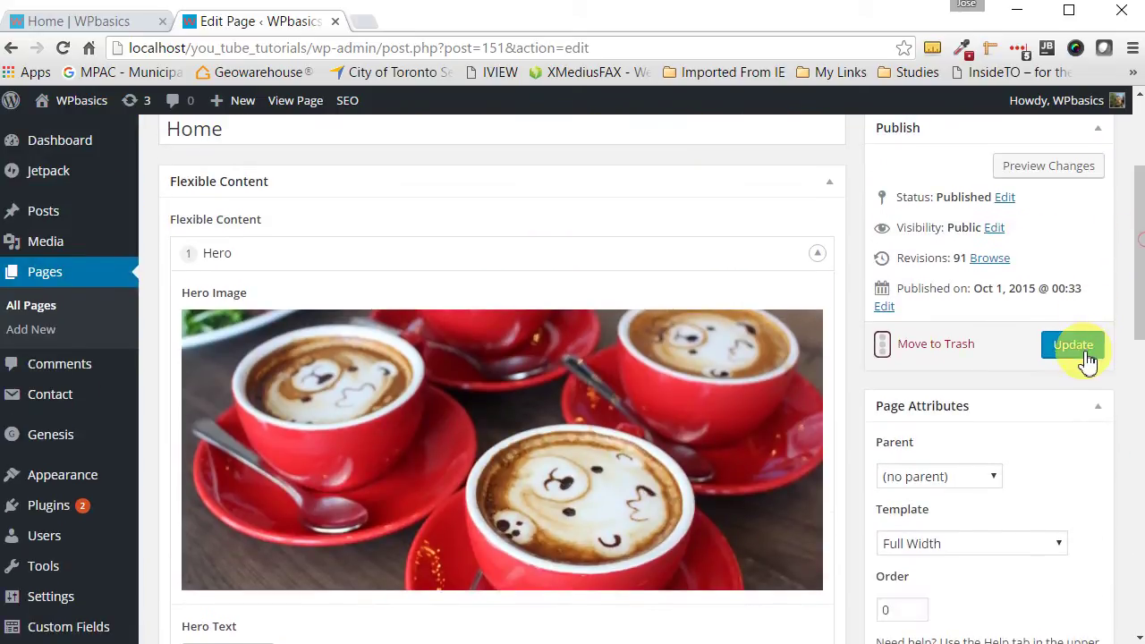
pyautogui.click(1085, 358)
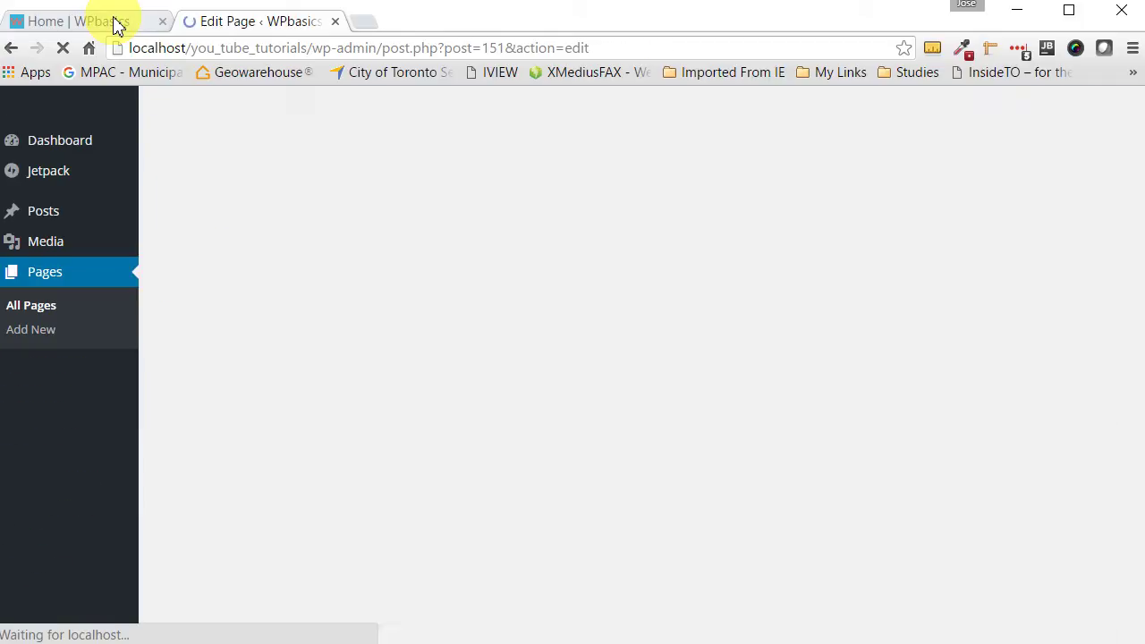
# - Reload the live Home page to confirm the RESERVE TODAY!! button is gone, then return to the editor
pyautogui.click(114, 20)
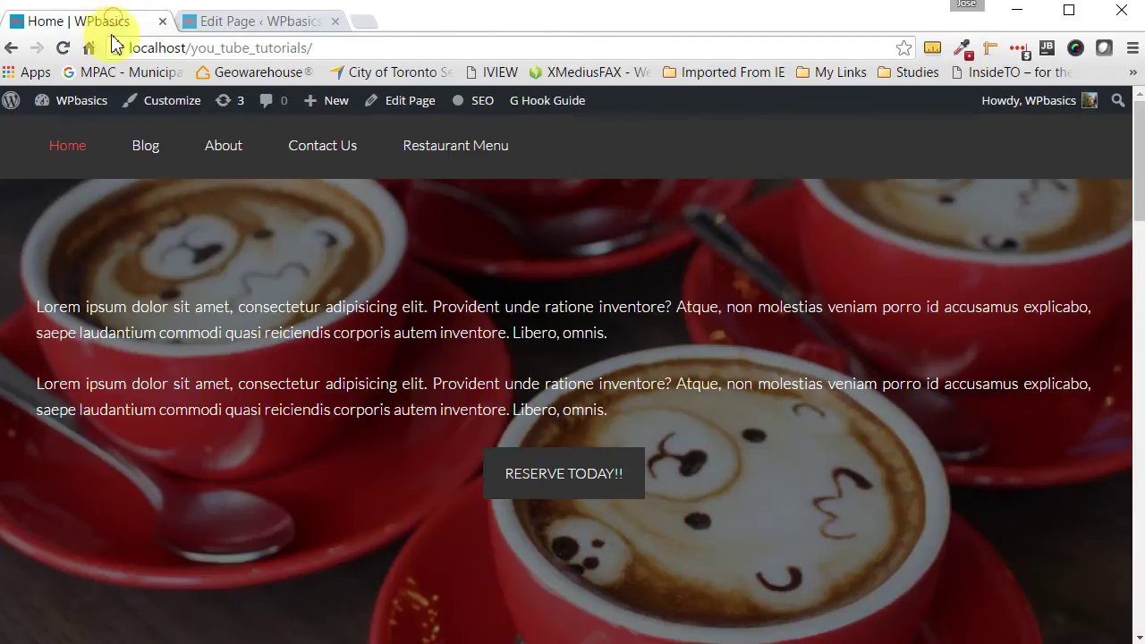
pyautogui.click(63, 47)
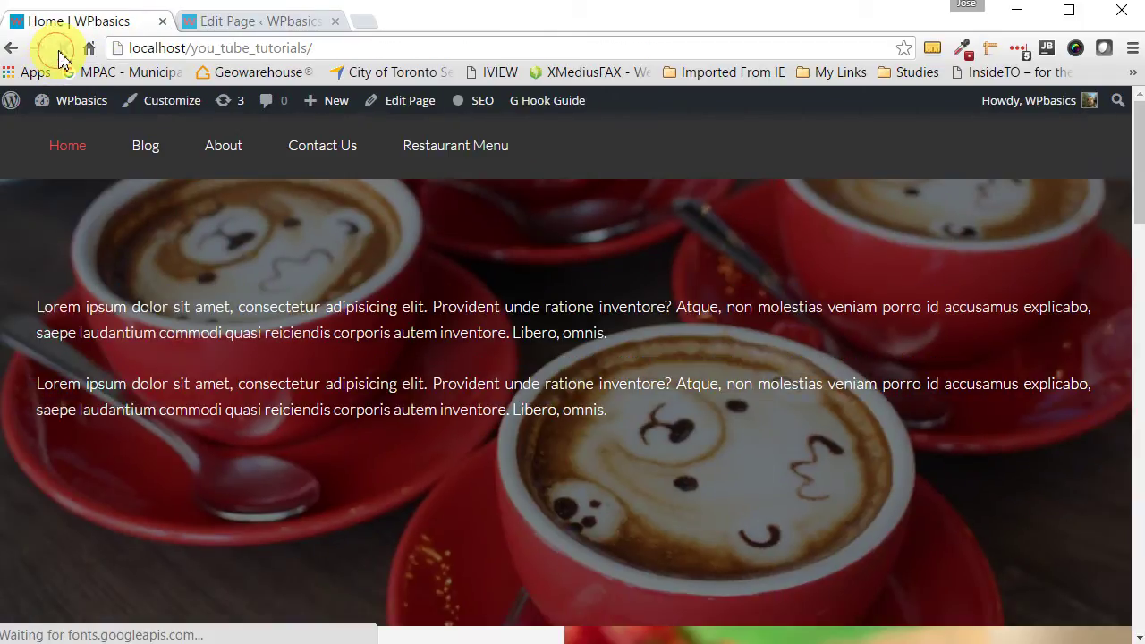
pyautogui.click(261, 27)
# - Re-enable 'Show Call to Action?' on the Hero and update the Home page
pyautogui.scroll(-5, 416, 573)
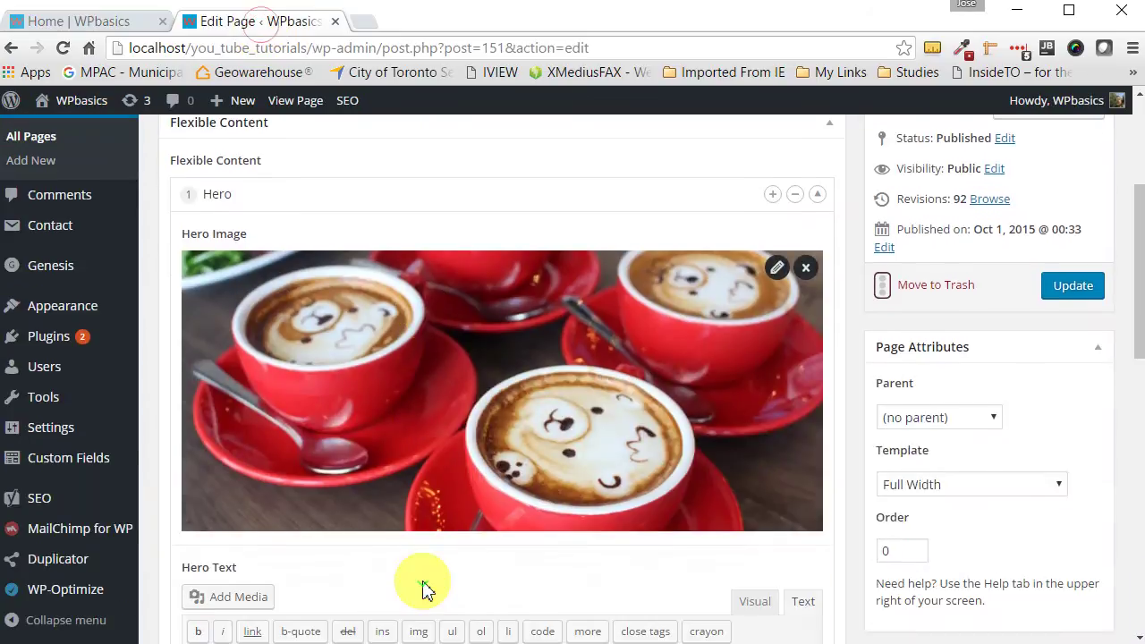
pyautogui.scroll(-4, 426, 574)
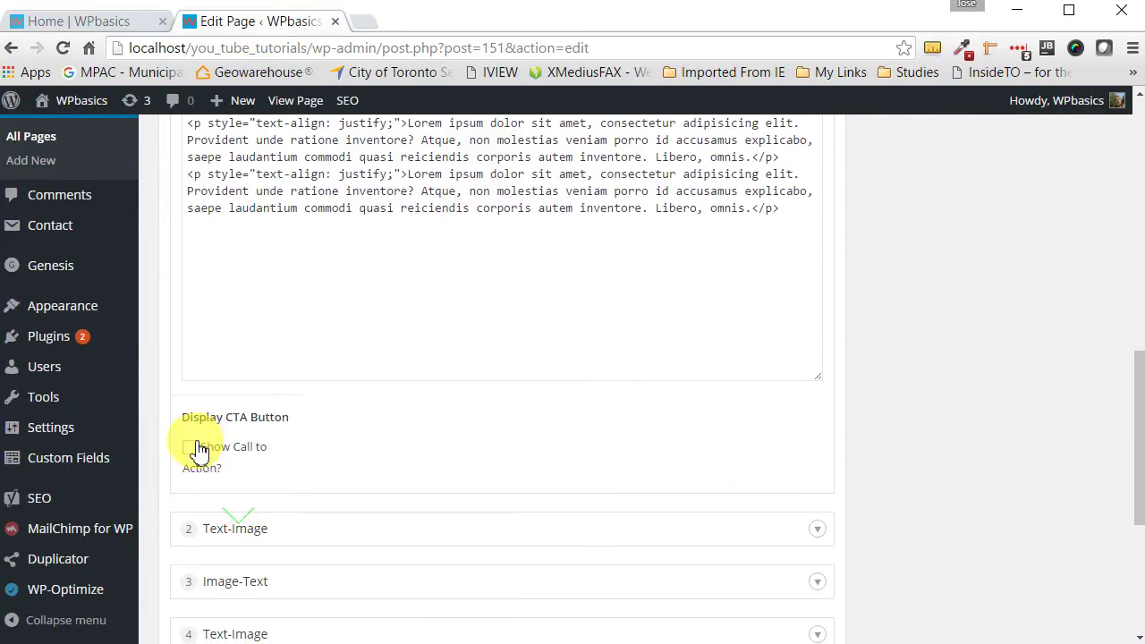
pyautogui.click(189, 446)
pyautogui.scroll(10, 913, 531)
pyautogui.click(1073, 376)
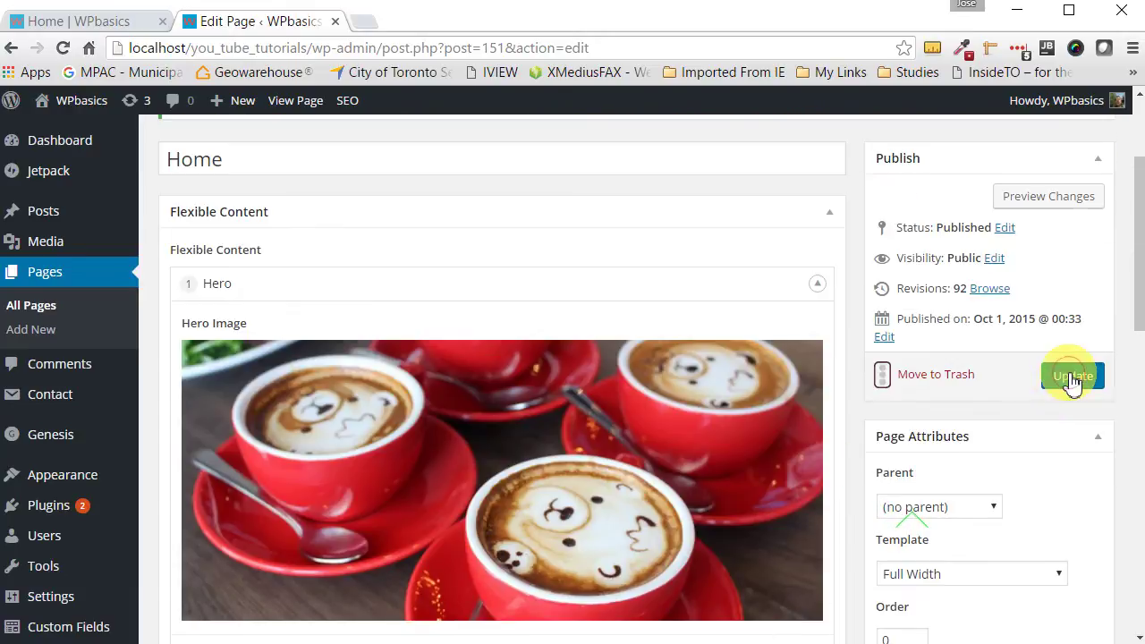
# - Collapse the Hero section and expand the Text-Image section below it
pyautogui.scroll(-3, 784, 487)
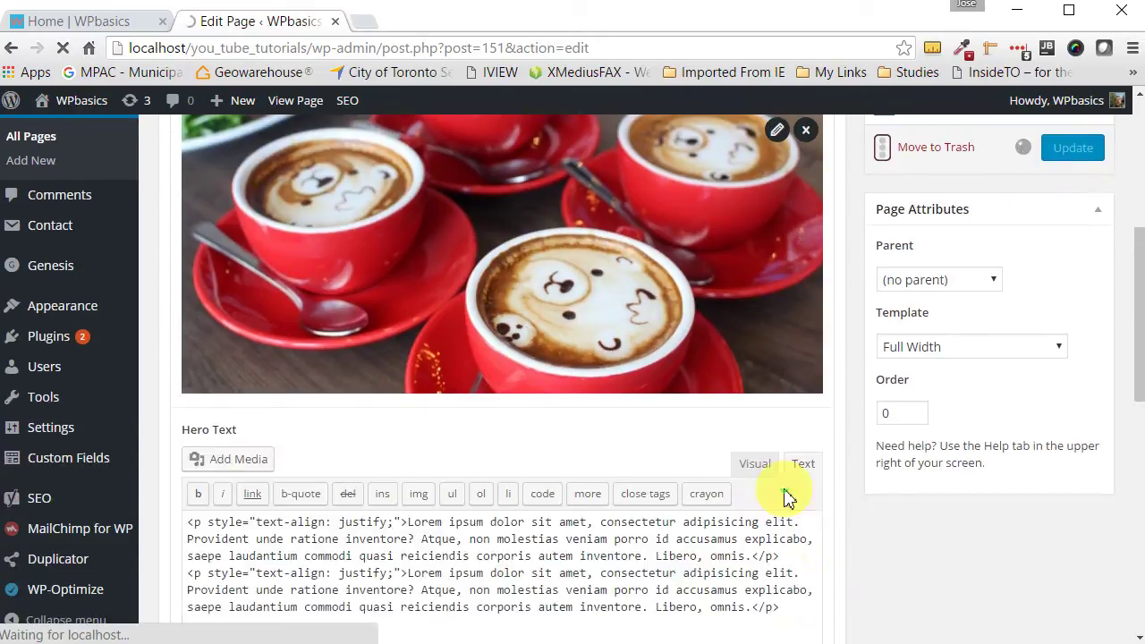
pyautogui.scroll(-1, 785, 497)
pyautogui.scroll(-5, 785, 497)
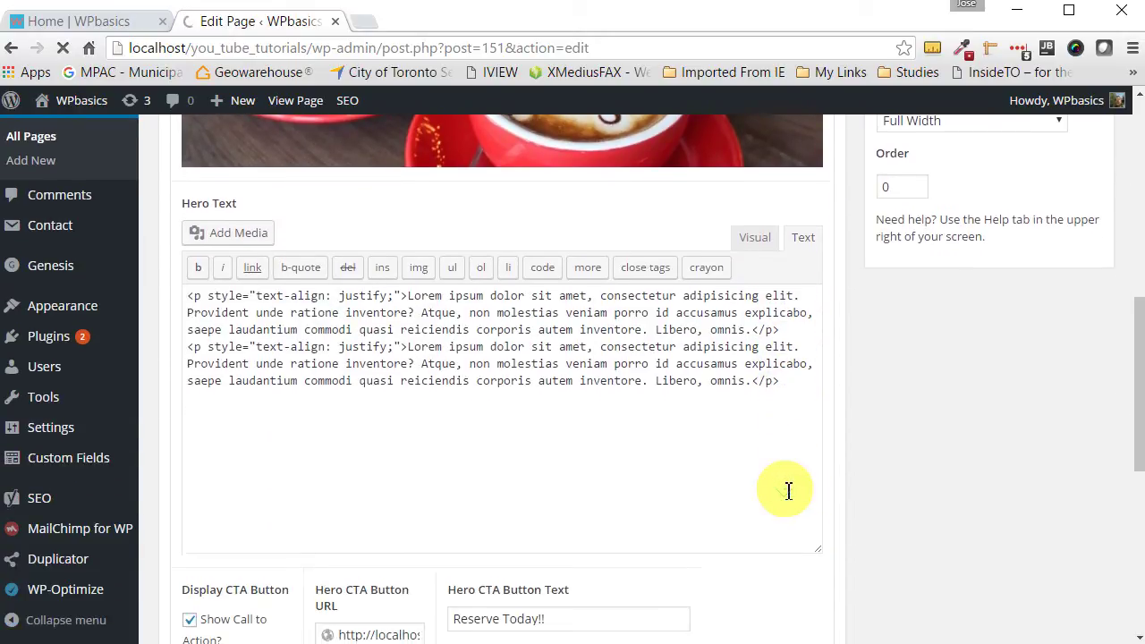
pyautogui.scroll(-2, 785, 497)
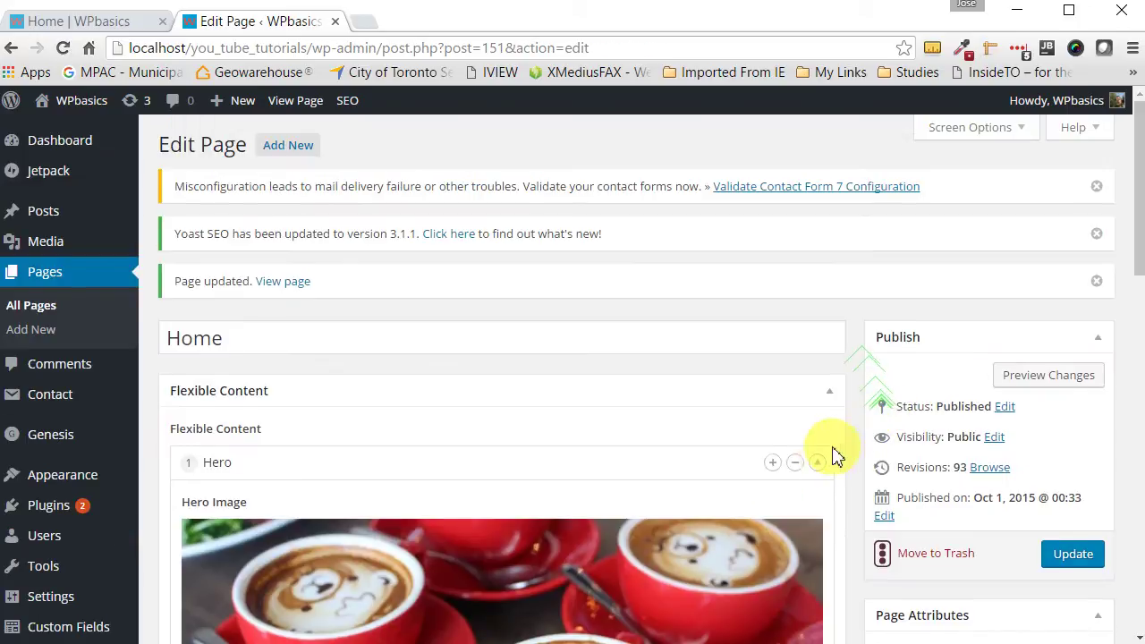
pyautogui.click(817, 461)
pyautogui.scroll(-3, 818, 475)
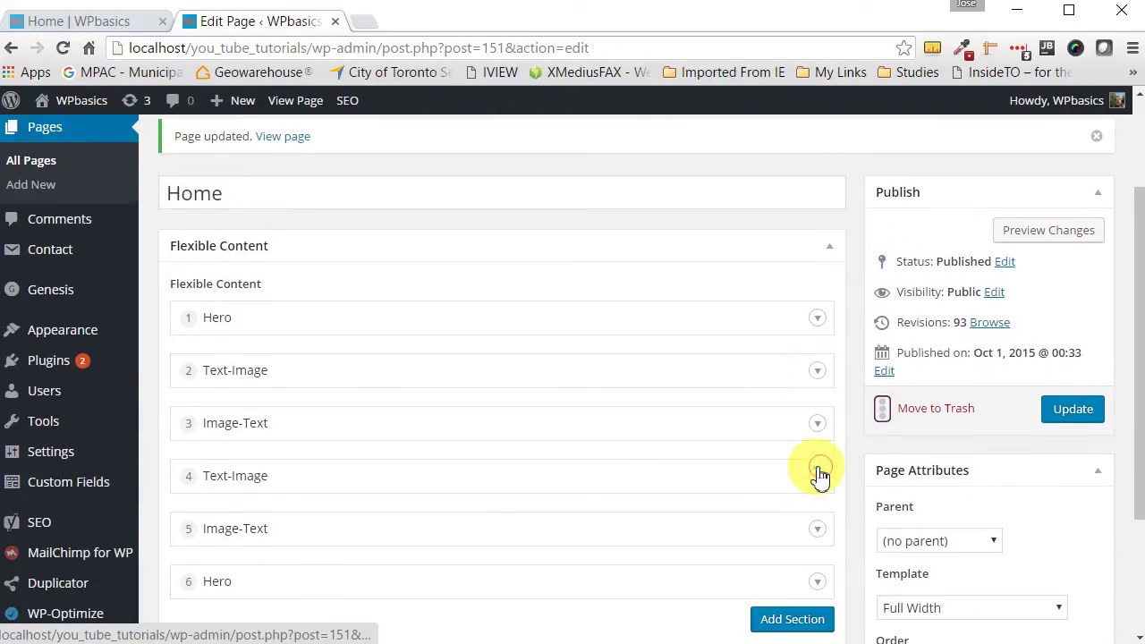
pyautogui.scroll(-2, 817, 476)
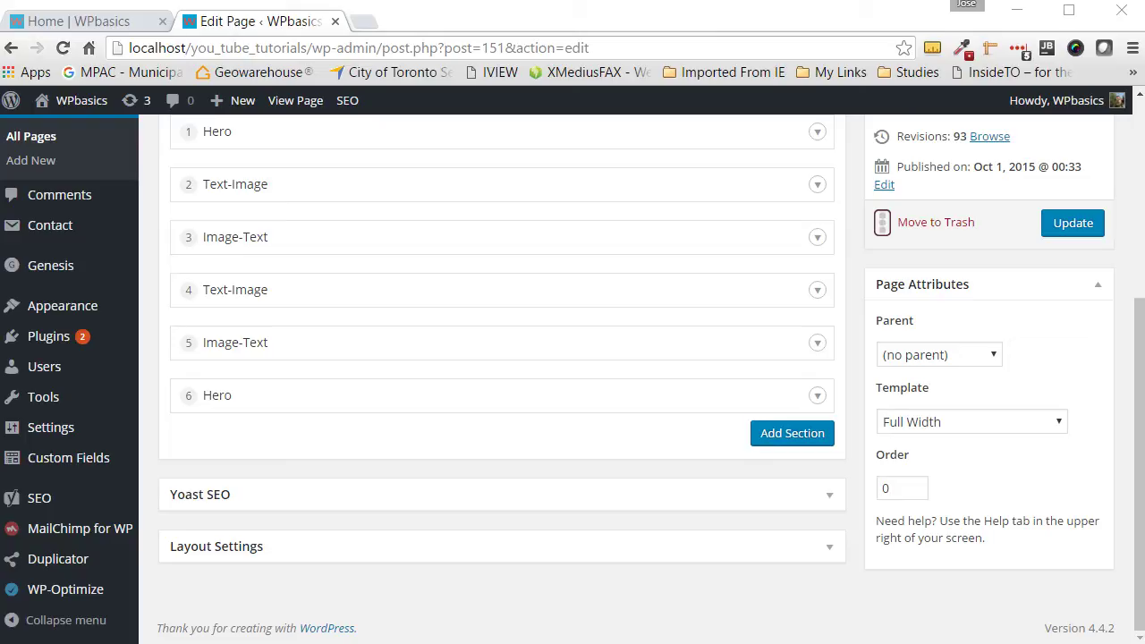
pyautogui.scroll(1, 788, 331)
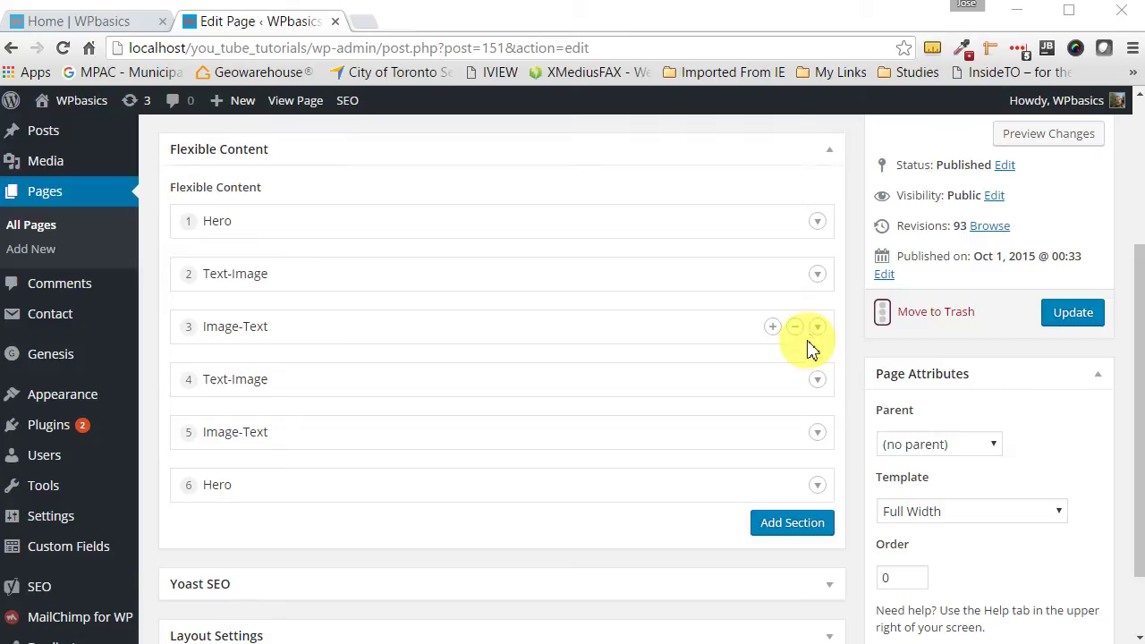
pyautogui.click(820, 285)
# - Switch the Left Text editor to Visual so the Strawberry Cheese Cake text shows formatted beside the cheesecake image
pyautogui.scroll(-1, 358, 439)
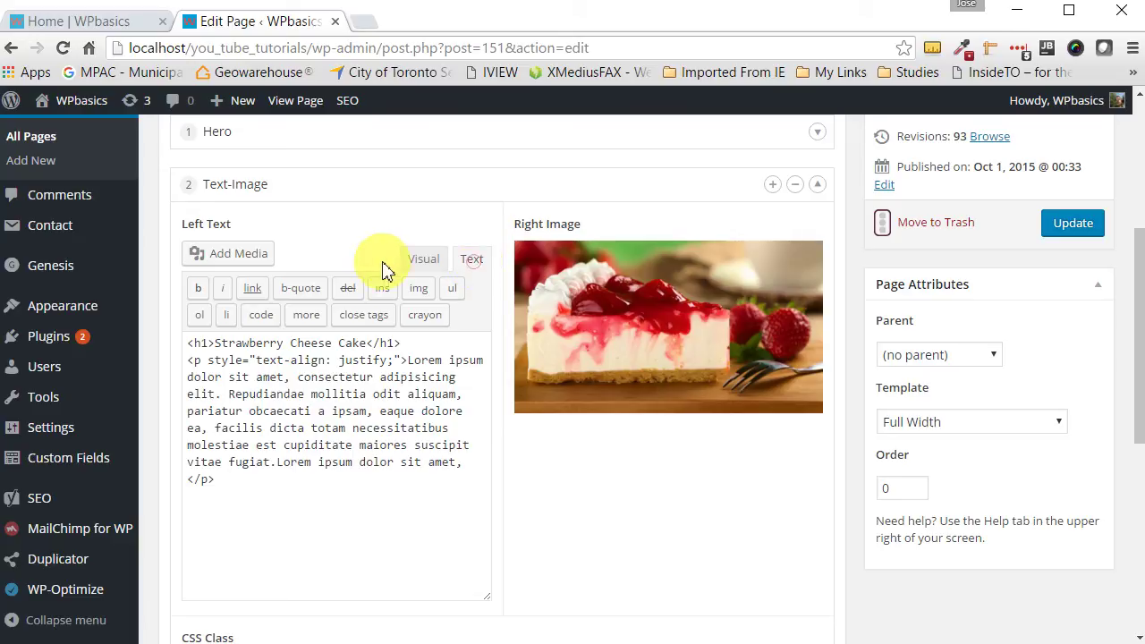
pyautogui.click(430, 263)
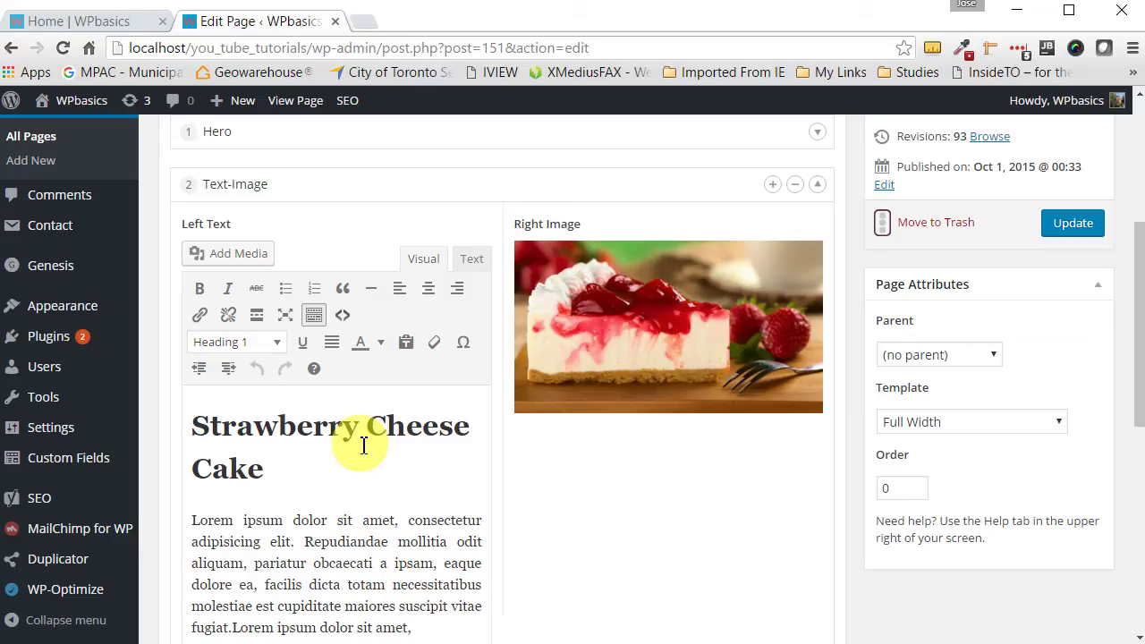
pyautogui.moveTo(633, 296)
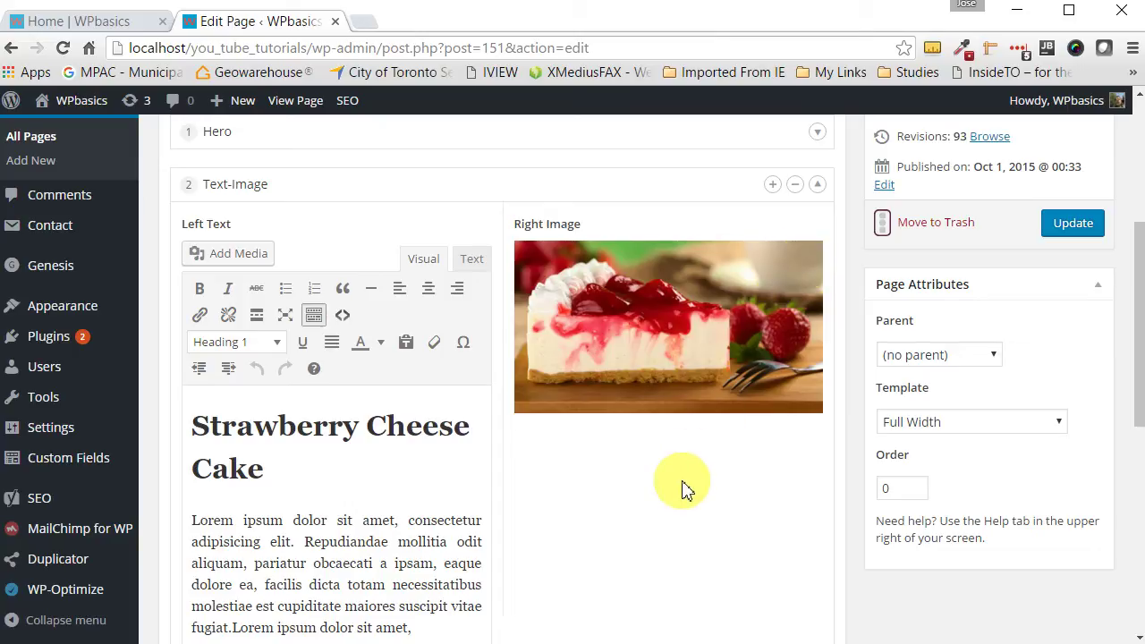
pyautogui.scroll(-4, 681, 491)
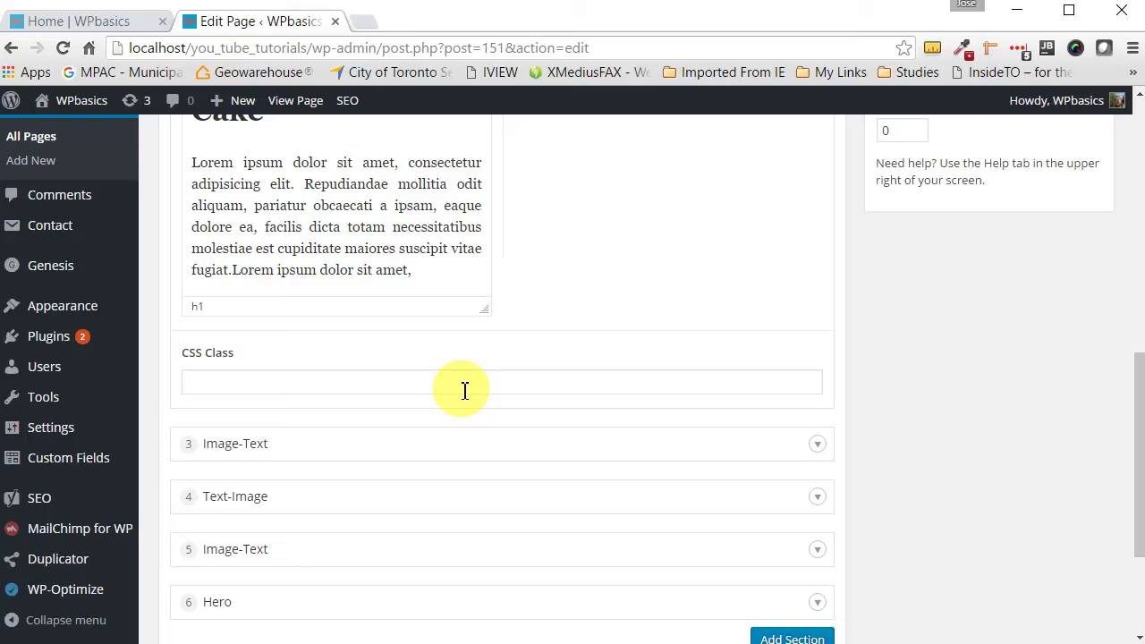
# - Select the Text-Image CSS Class field, then check the live front page
pyautogui.click(464, 390)
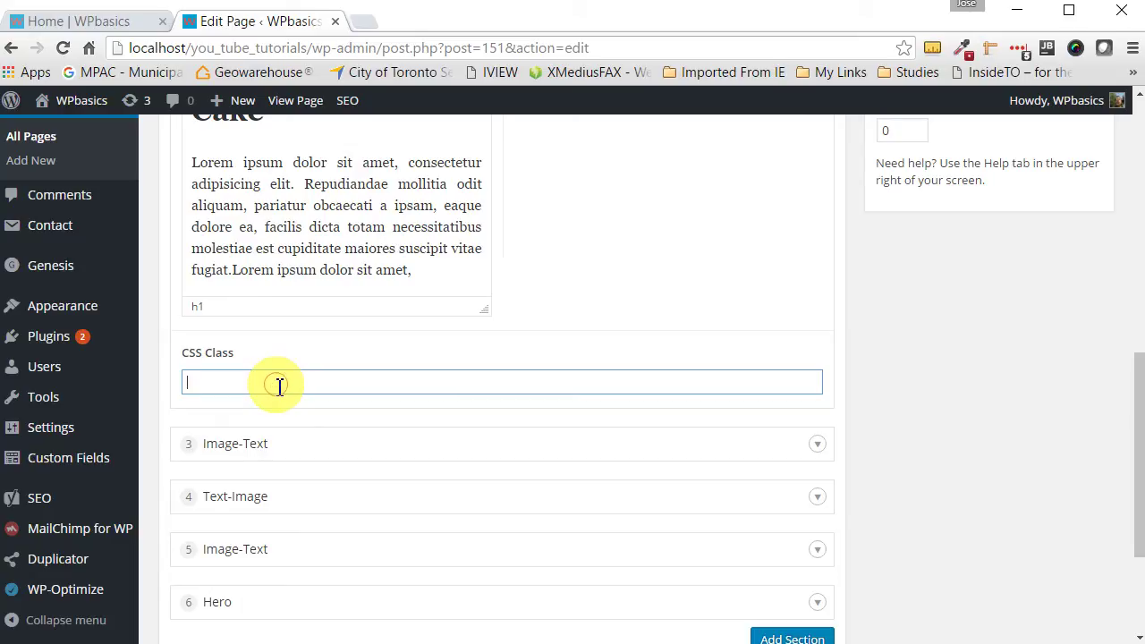
pyautogui.click(112, 20)
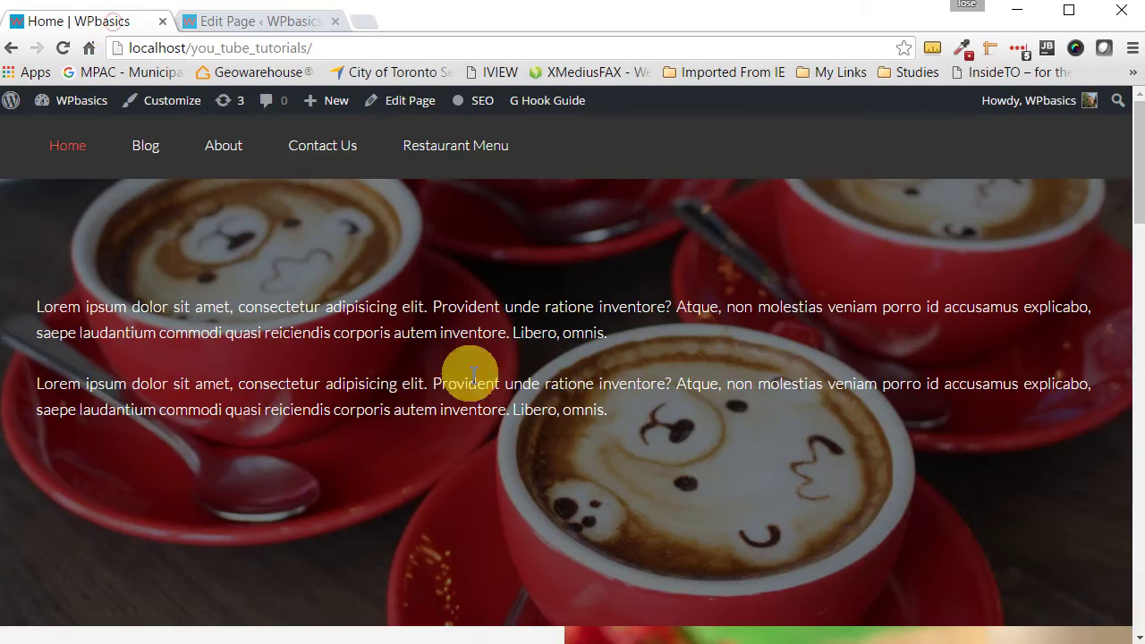
pyautogui.scroll(-4, 470, 376)
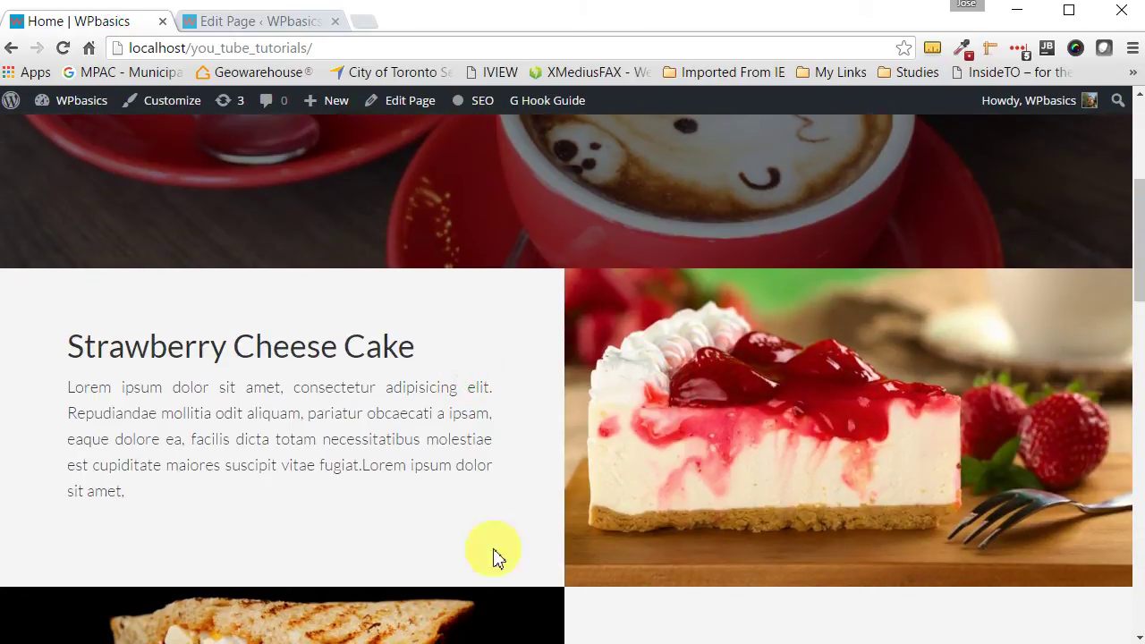
# - Back in the editor, give the Text-Image section the CSS class 'dark' and update the page
pyautogui.click(282, 22)
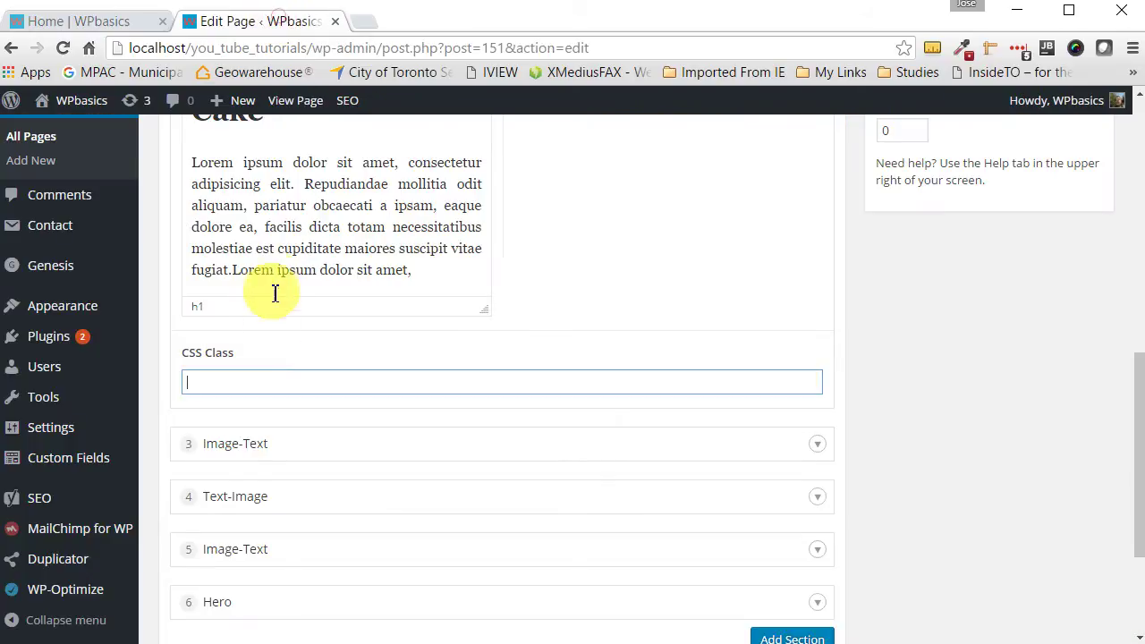
pyautogui.click(256, 383)
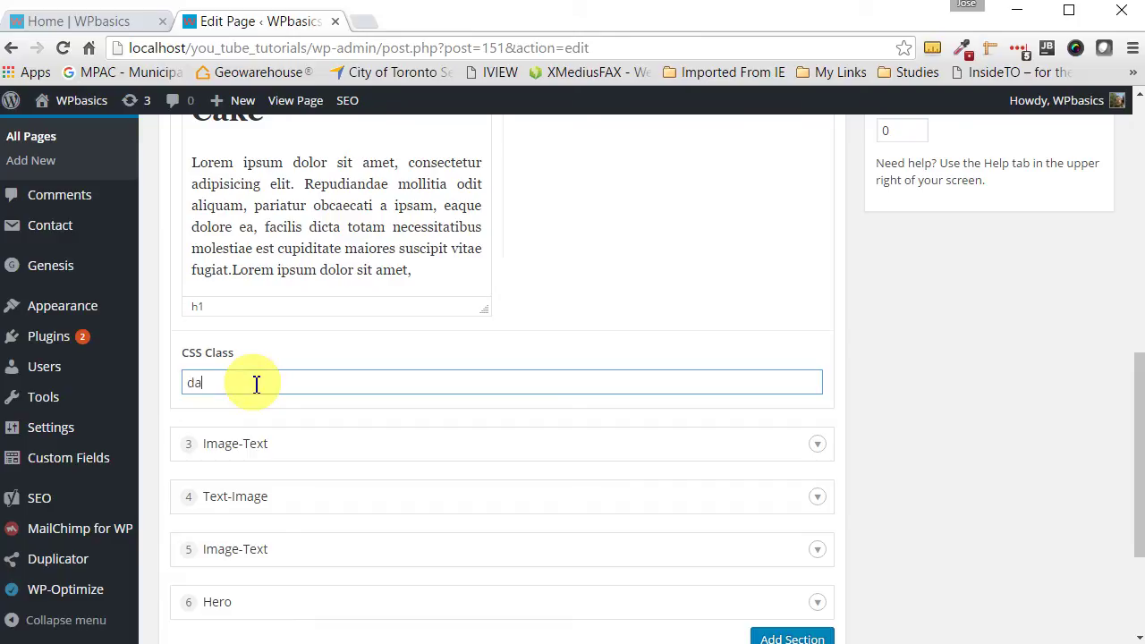
pyautogui.scroll(4, 984, 492)
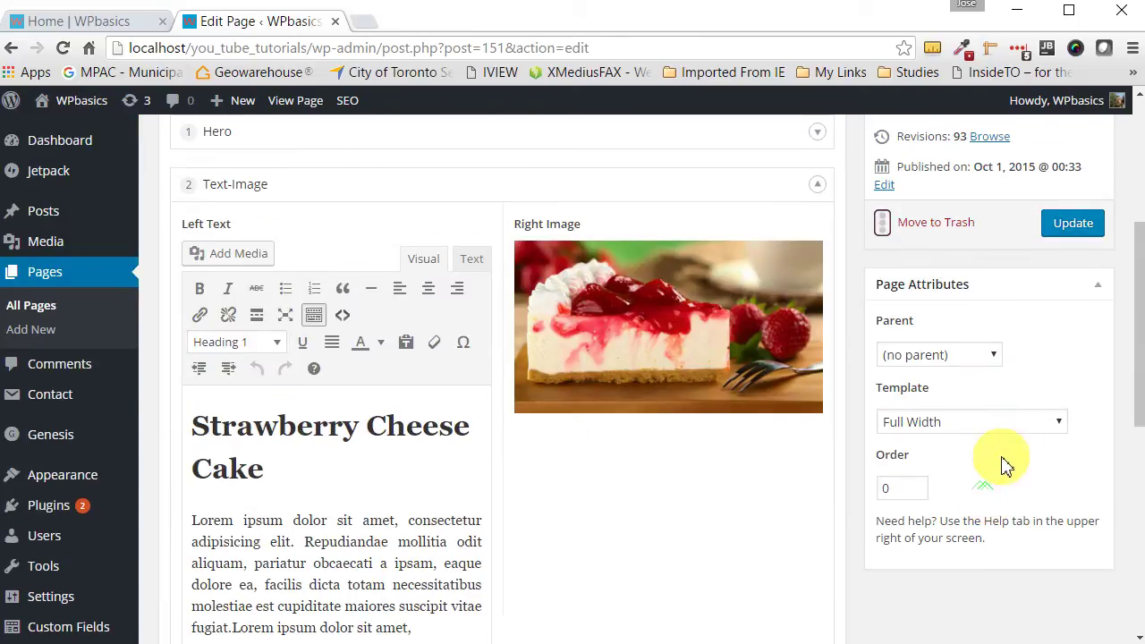
pyautogui.click(1073, 226)
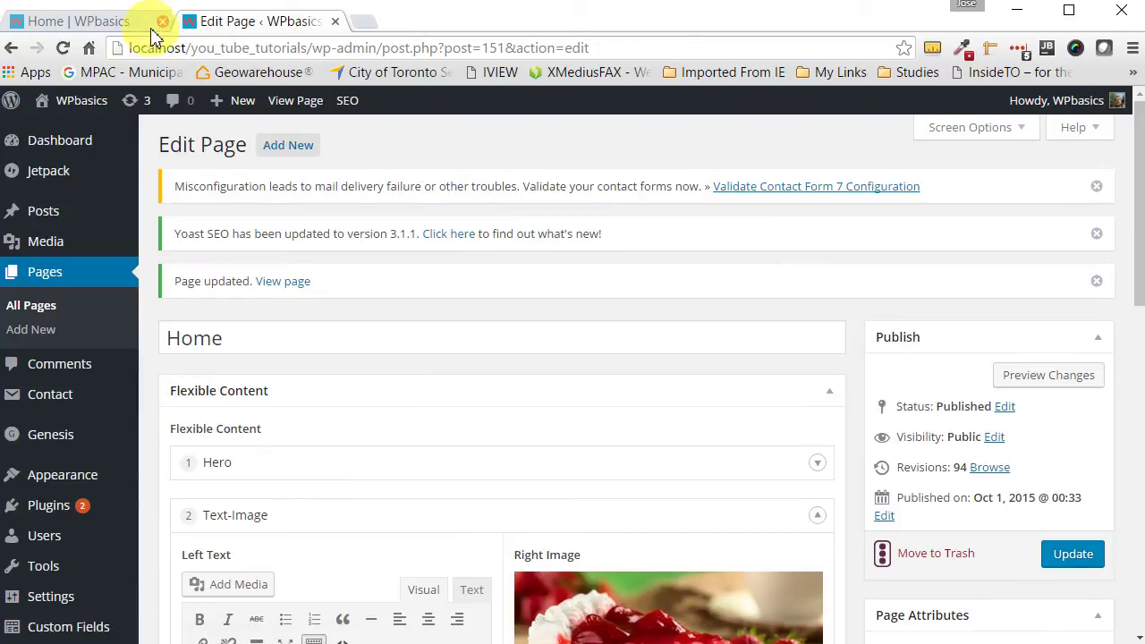
# - Reload the live homepage, confirm the Strawberry Cheese Cake section is dark, then return to the editor
pyautogui.click(120, 23)
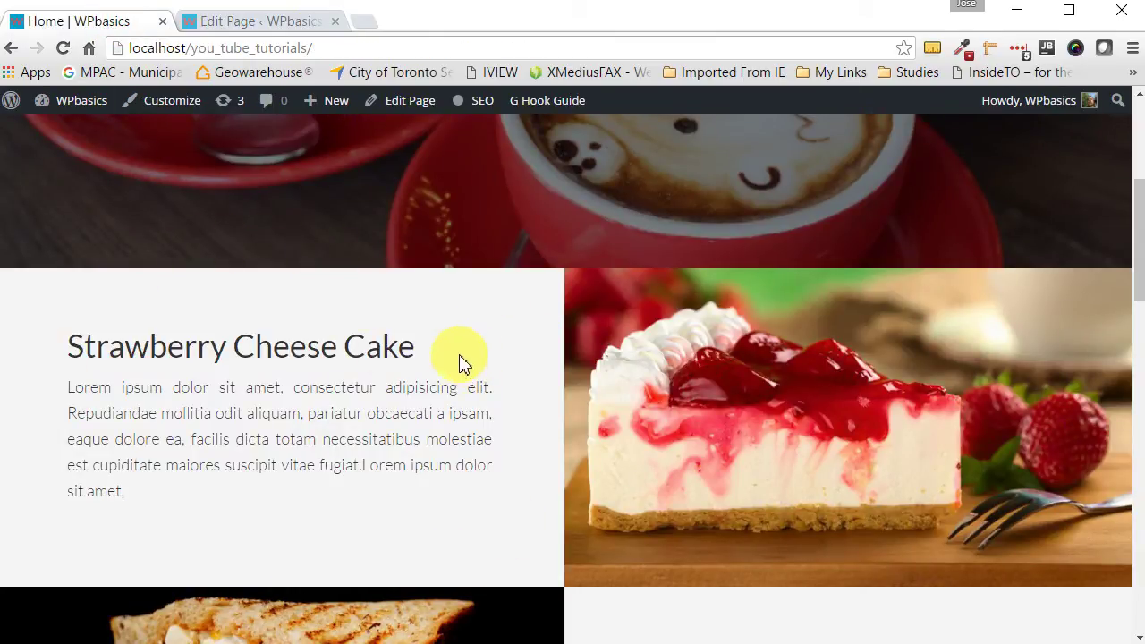
pyautogui.click(63, 50)
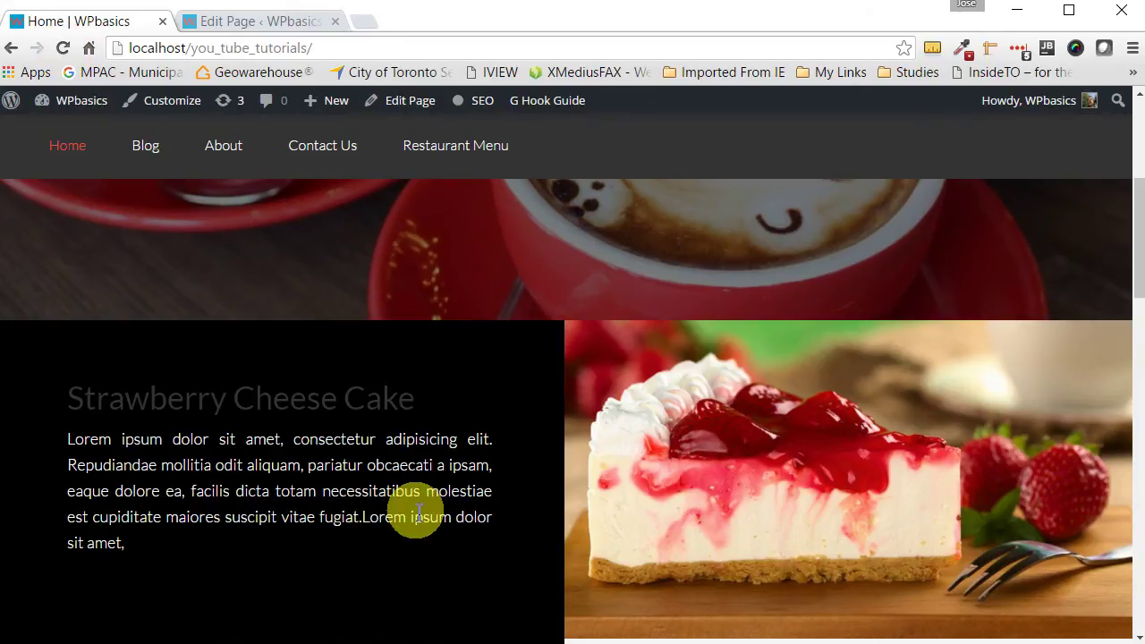
pyautogui.scroll(-2, 413, 573)
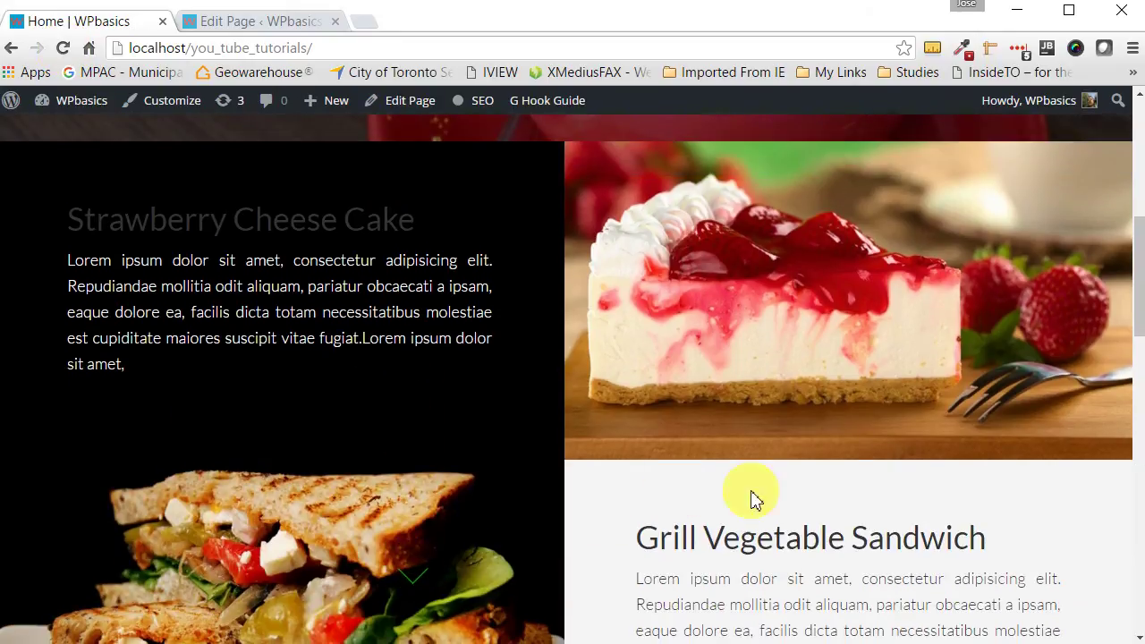
pyautogui.scroll(-2, 933, 581)
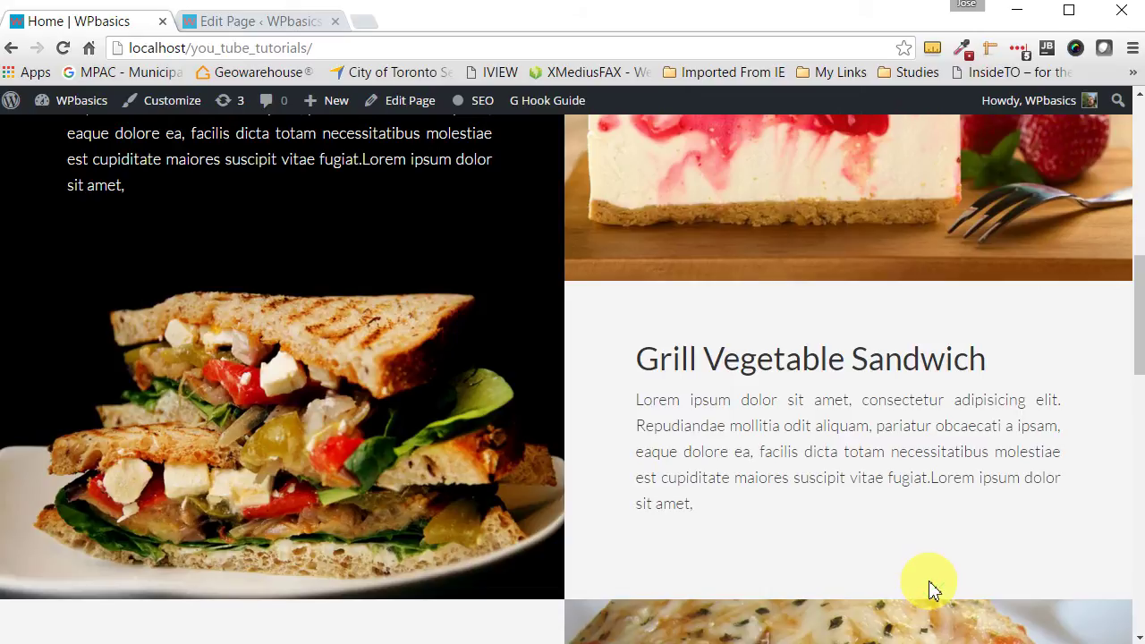
pyautogui.scroll(-2, 928, 581)
pyautogui.scroll(-1, 929, 581)
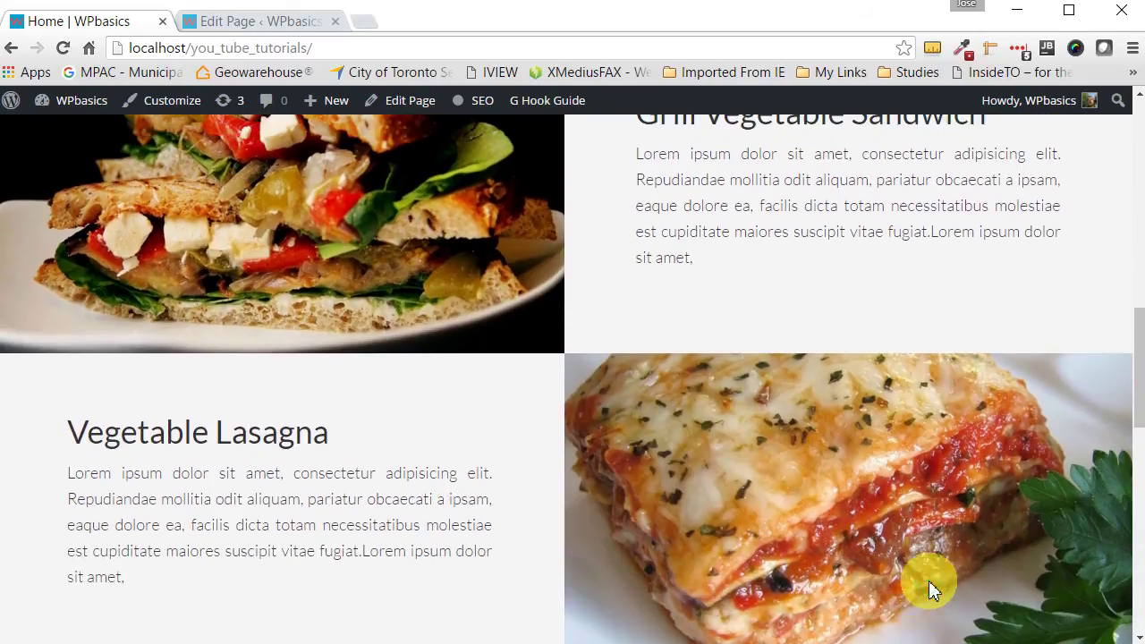
pyautogui.scroll(5, 929, 581)
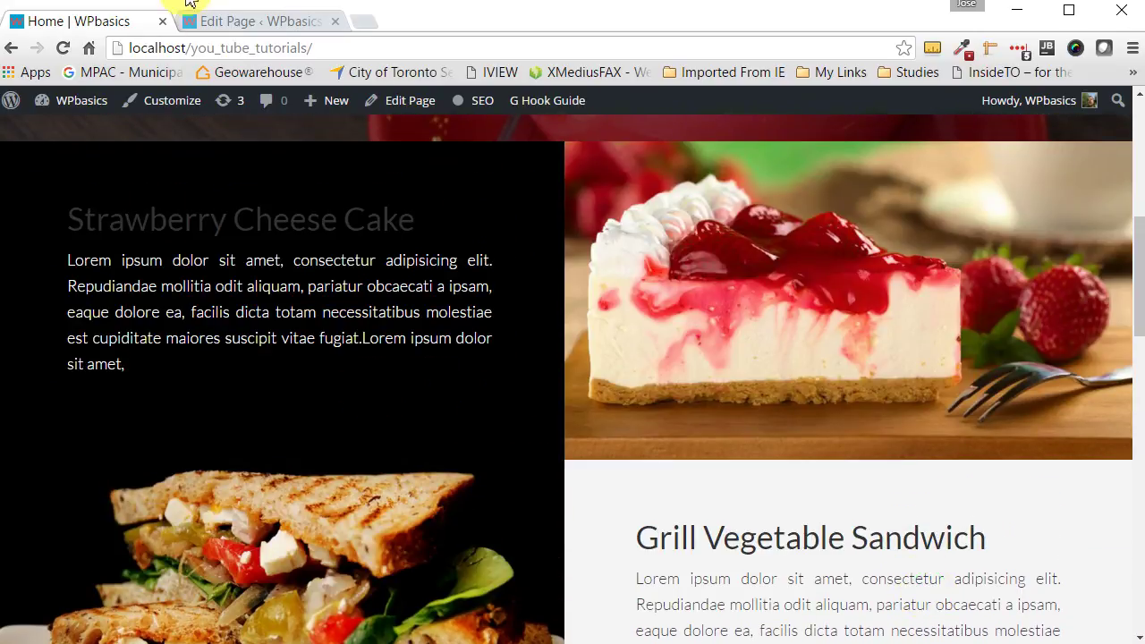
pyautogui.click(240, 27)
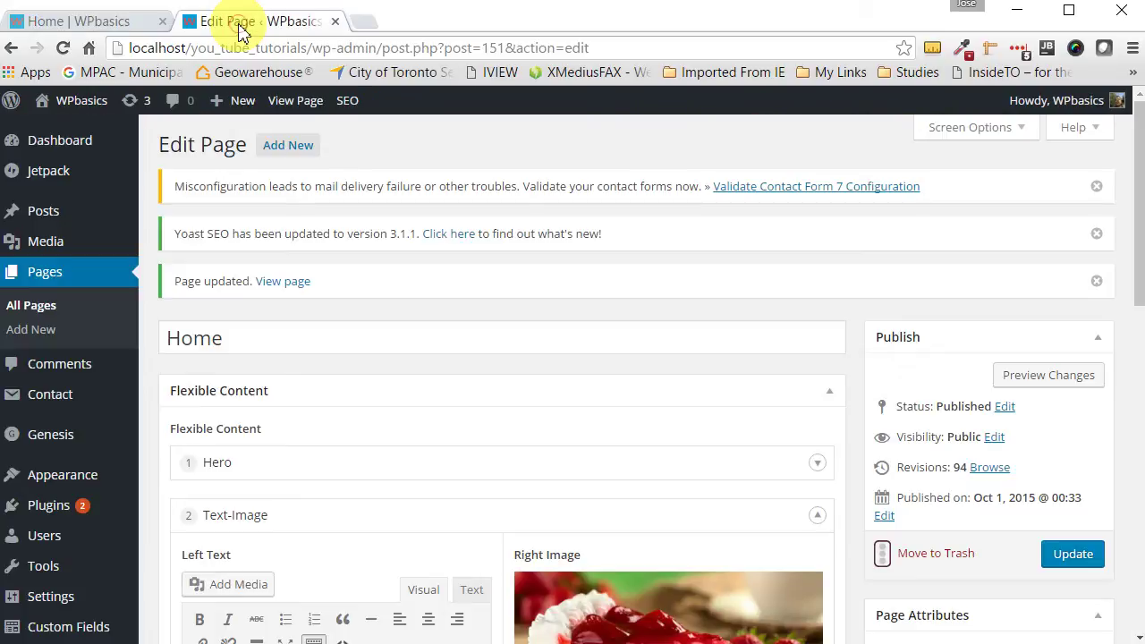
# - Collapse Text-Image, then inspect and collapse Image-Text and the closing Hero with its white coffee-cup image
pyautogui.scroll(-3, 426, 497)
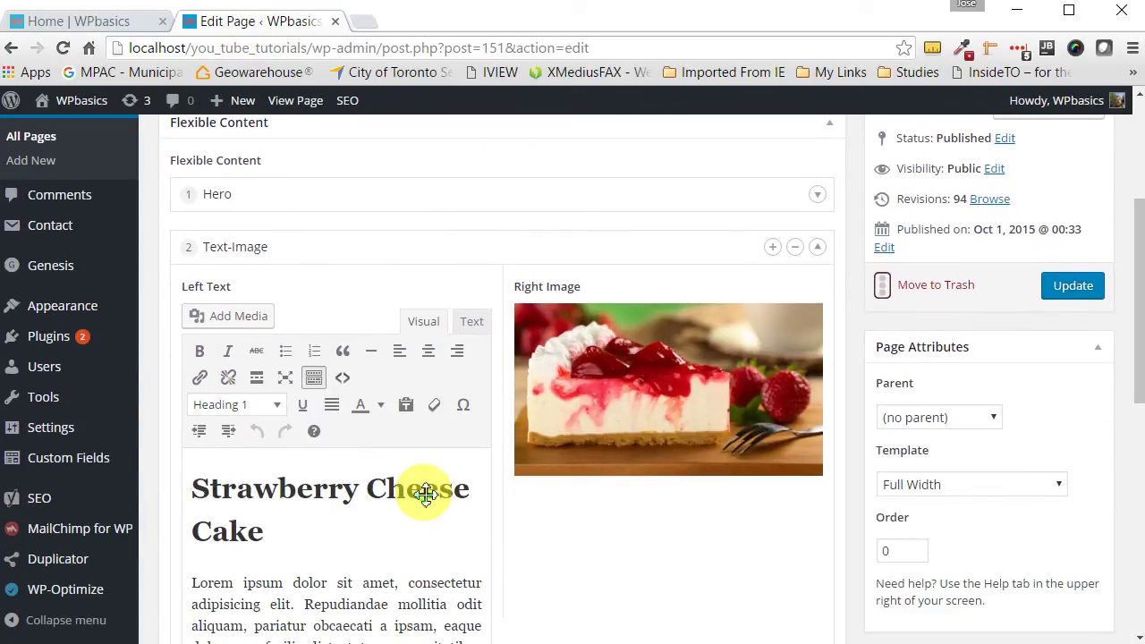
pyautogui.scroll(-2, 426, 497)
pyautogui.scroll(2, 422, 491)
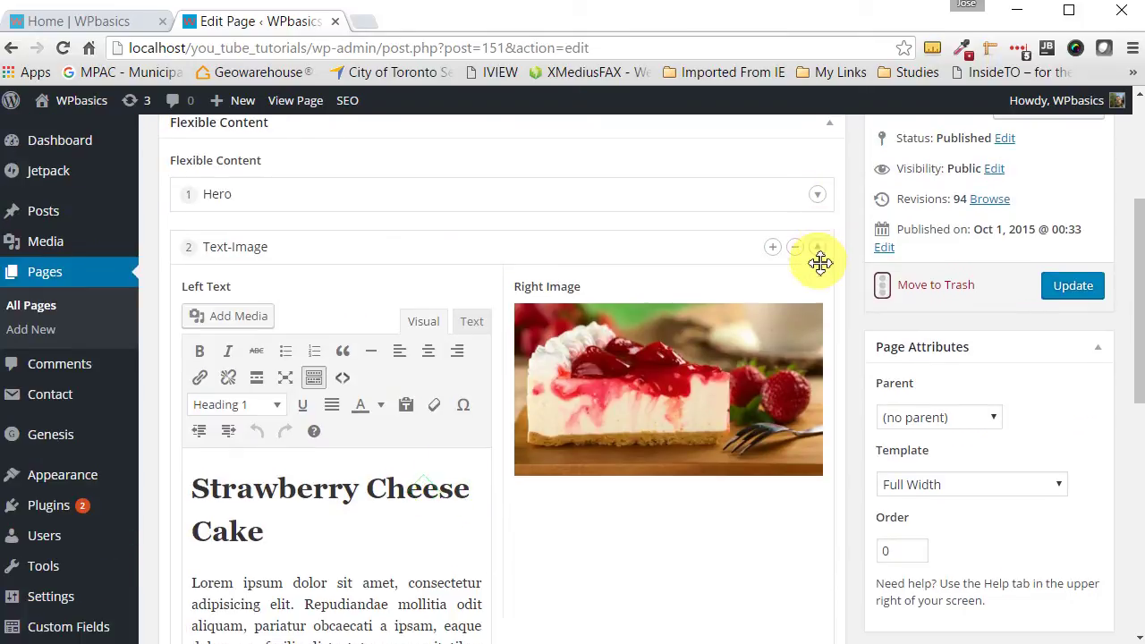
pyautogui.click(818, 248)
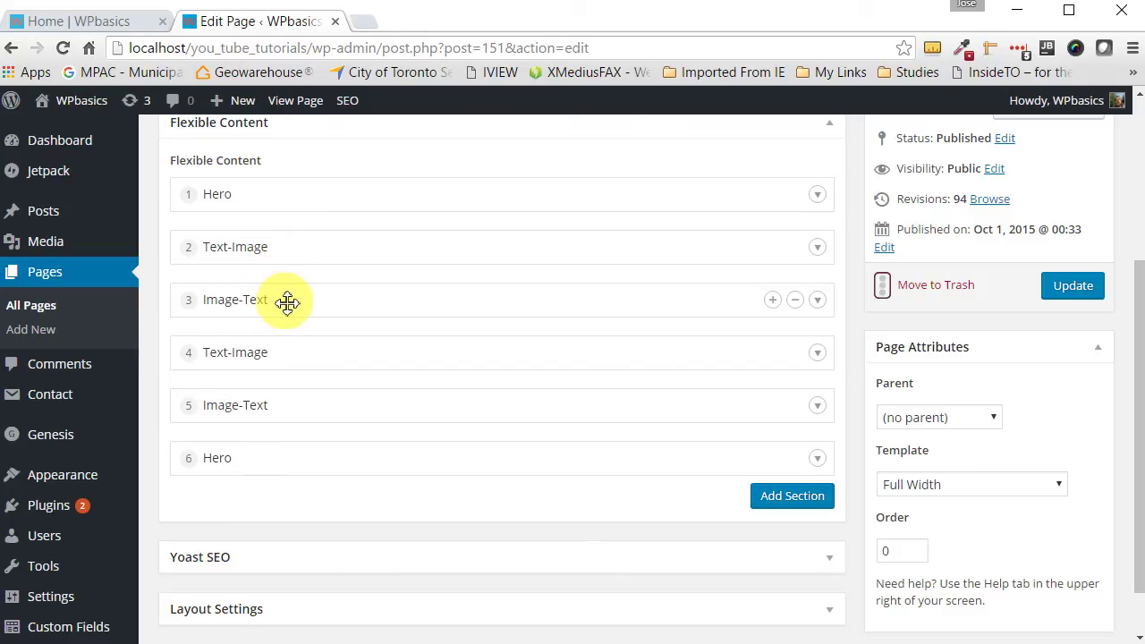
pyautogui.click(822, 304)
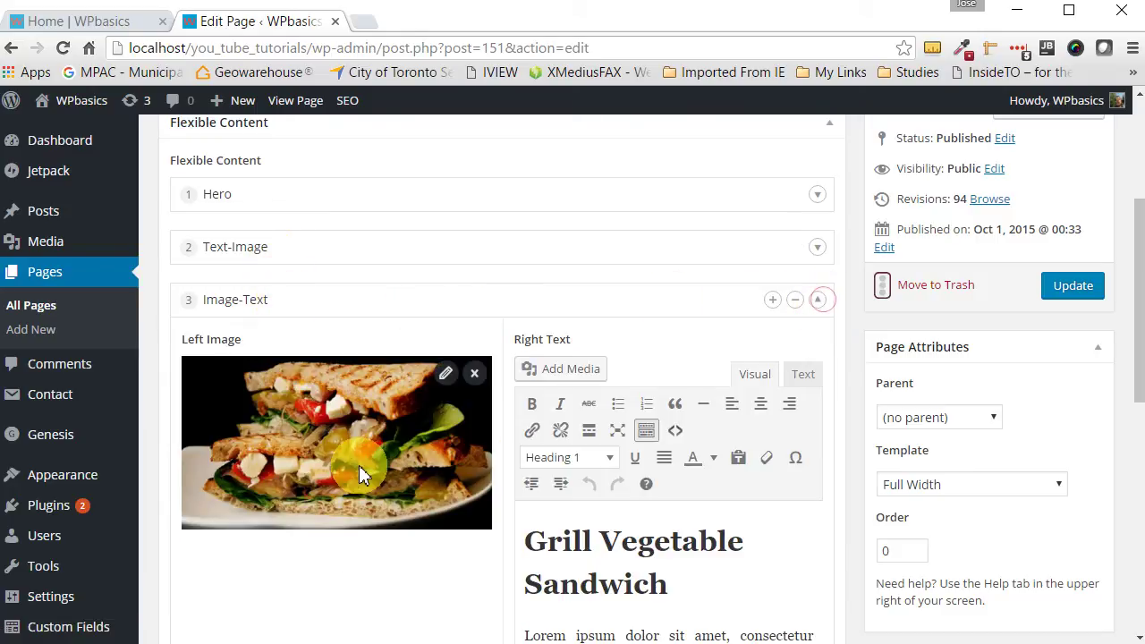
pyautogui.click(818, 302)
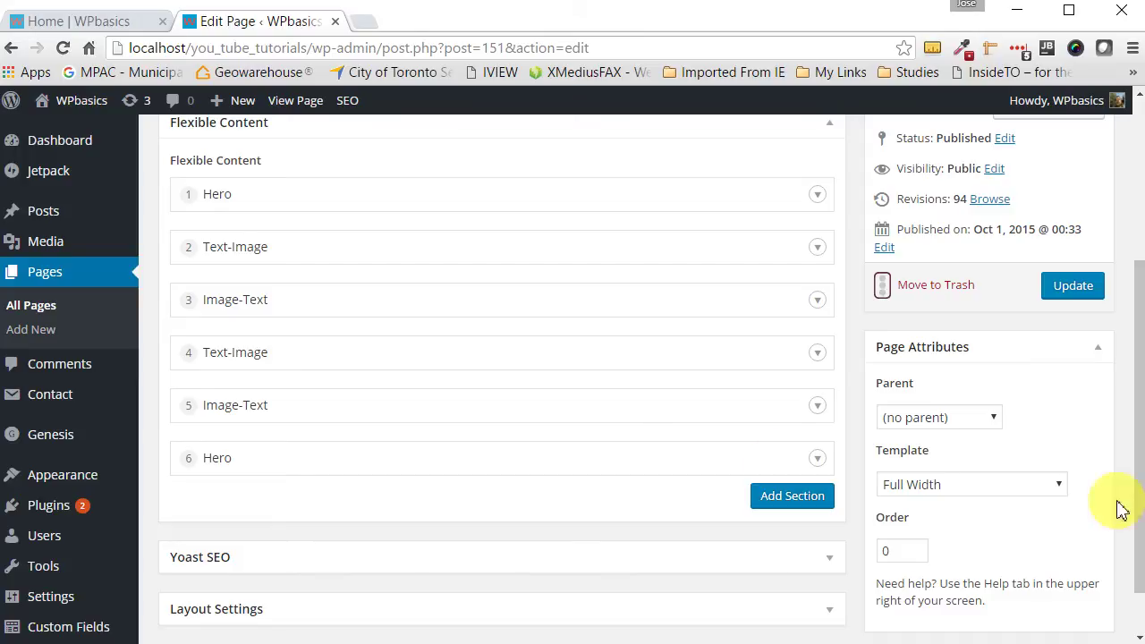
pyautogui.click(817, 460)
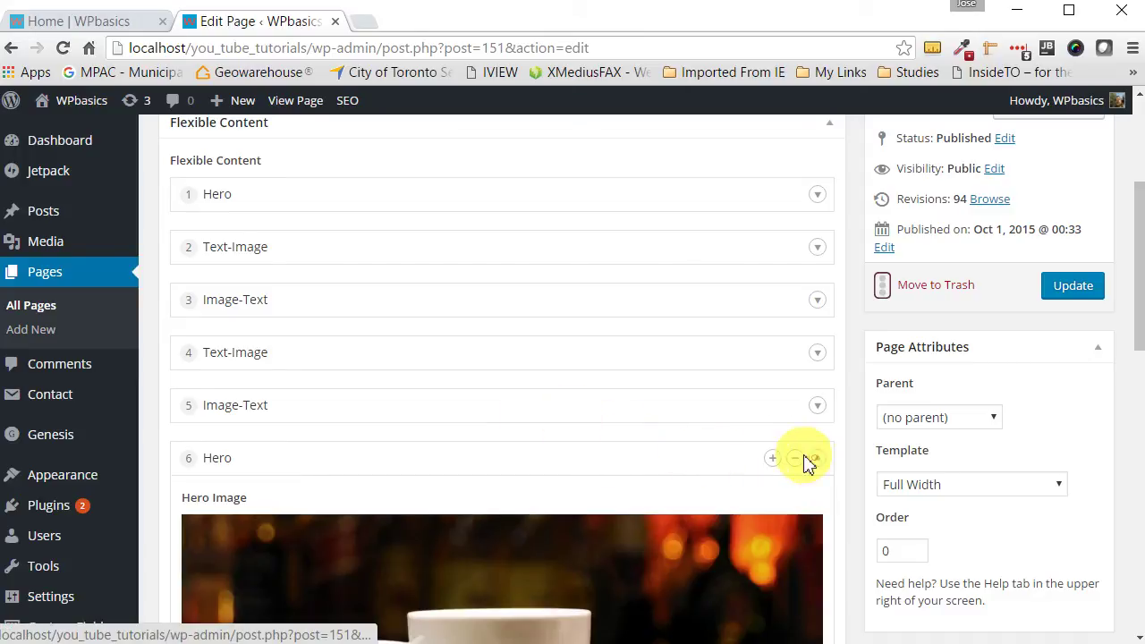
pyautogui.scroll(-3, 685, 455)
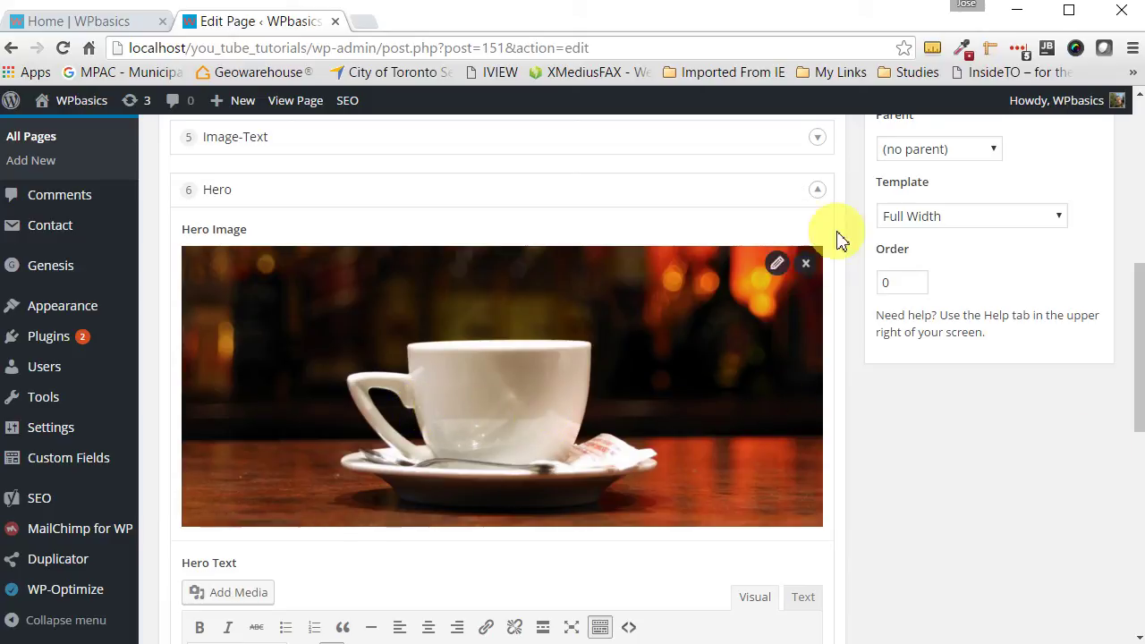
pyautogui.click(819, 188)
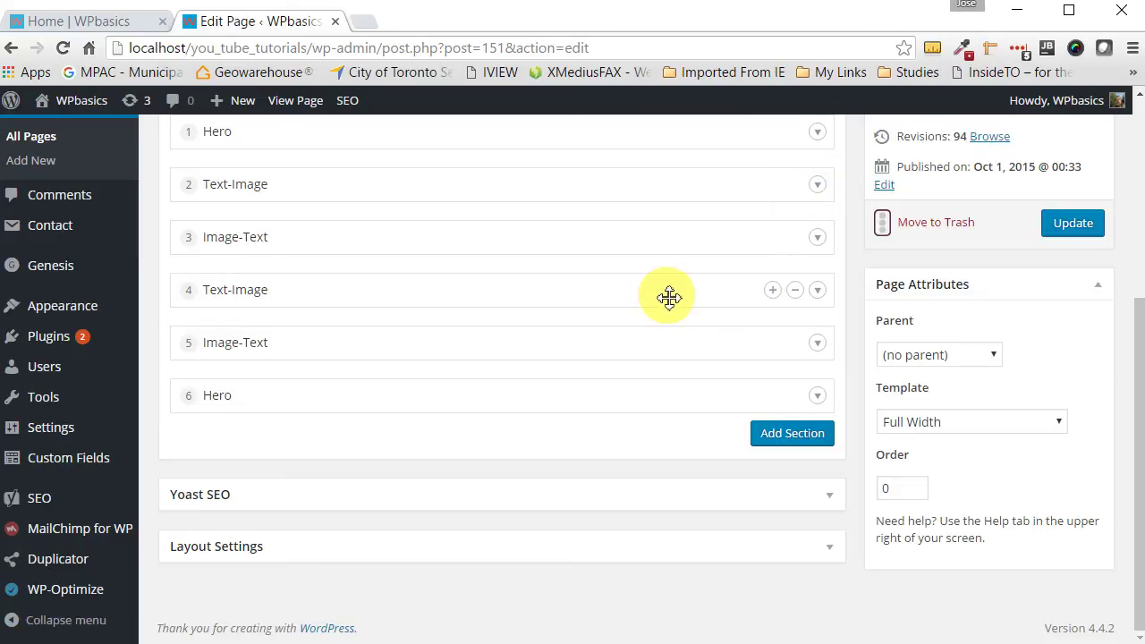
# - Drag the first Hero to fourth place, after the second Text-Image, and update the page
pyautogui.scroll(1, 642, 344)
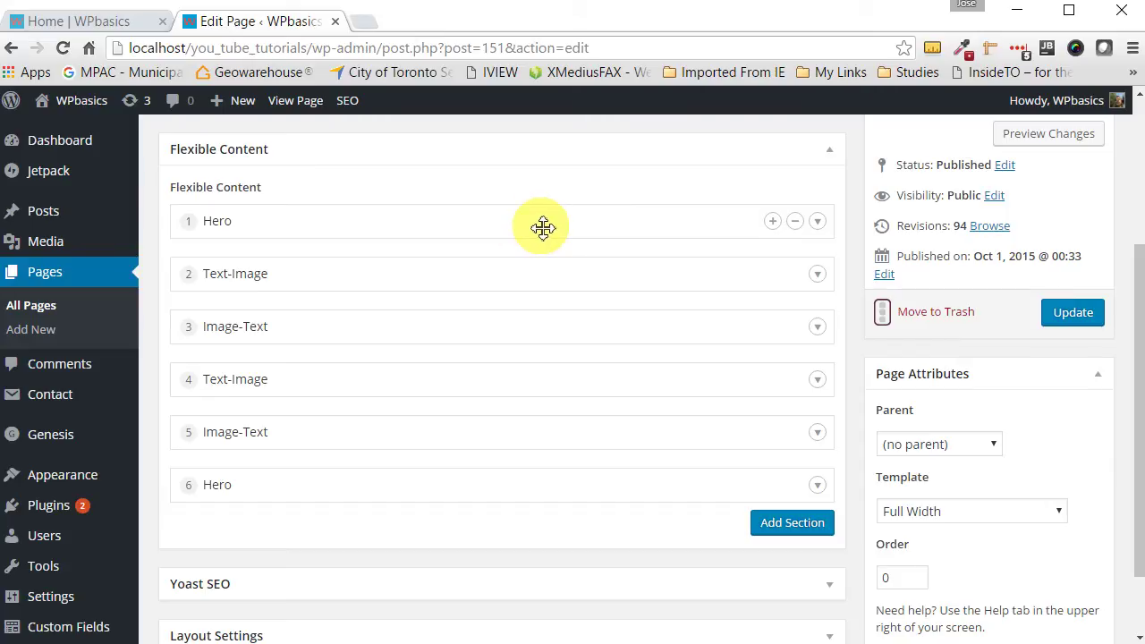
pyautogui.moveTo(543, 229); pyautogui.dragTo(540, 396)
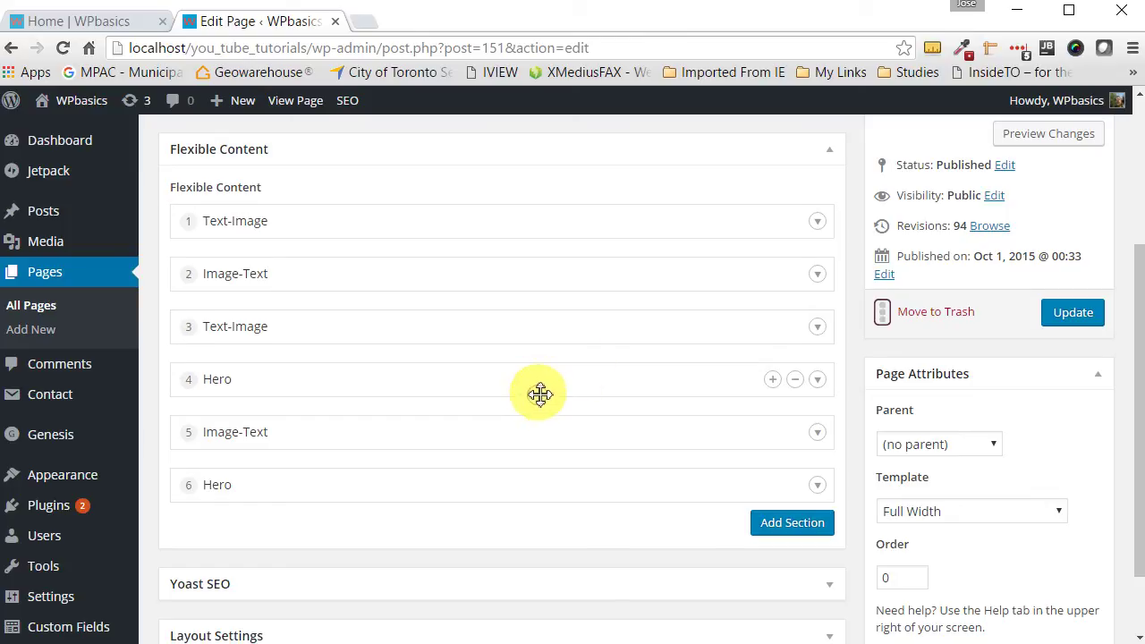
pyautogui.click(1073, 314)
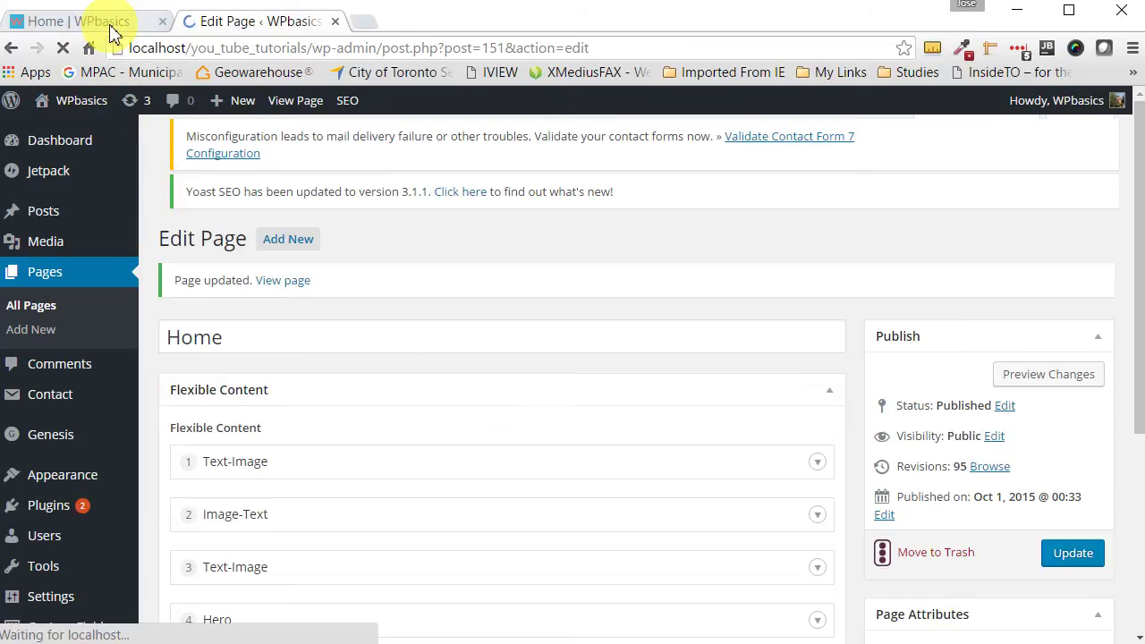
# - Reload the live homepage and confirm it now opens with Strawberry Cheese Cake, the coffee hero after Vegetable Lasagna
pyautogui.click(77, 25)
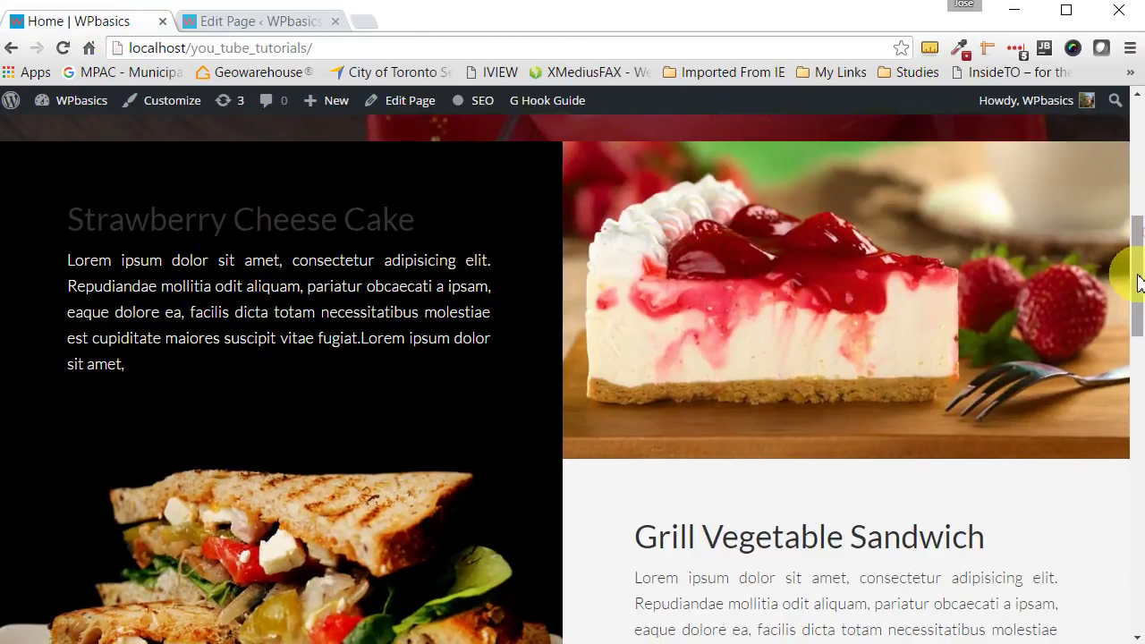
pyautogui.scroll(1, 1140, 260)
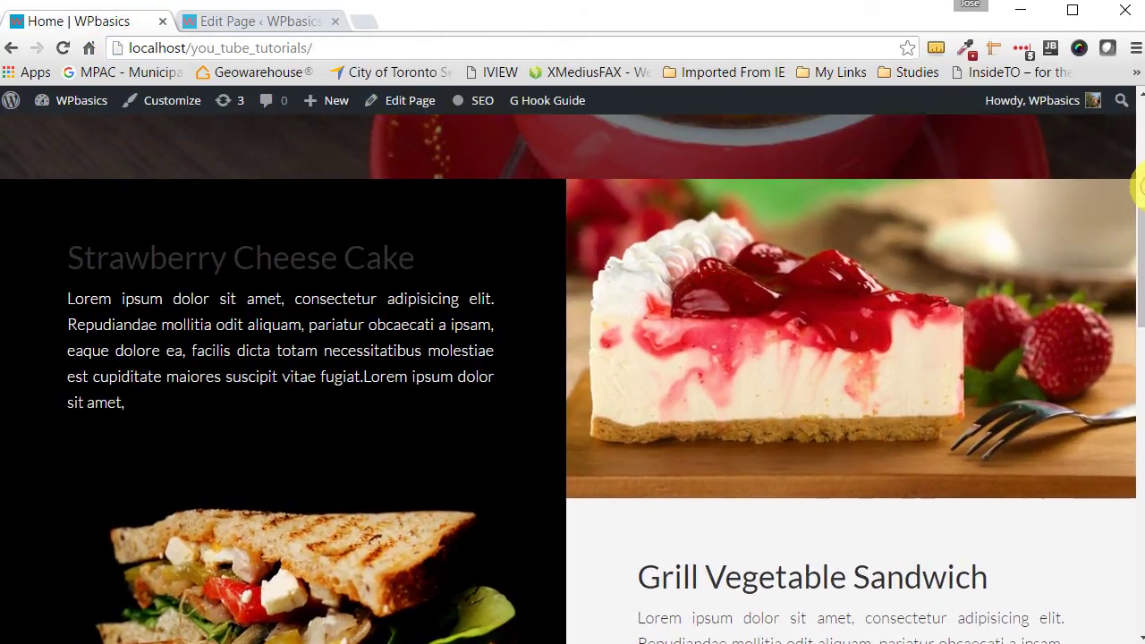
pyautogui.scroll(1, 1138, 229)
pyautogui.scroll(5, 1136, 179)
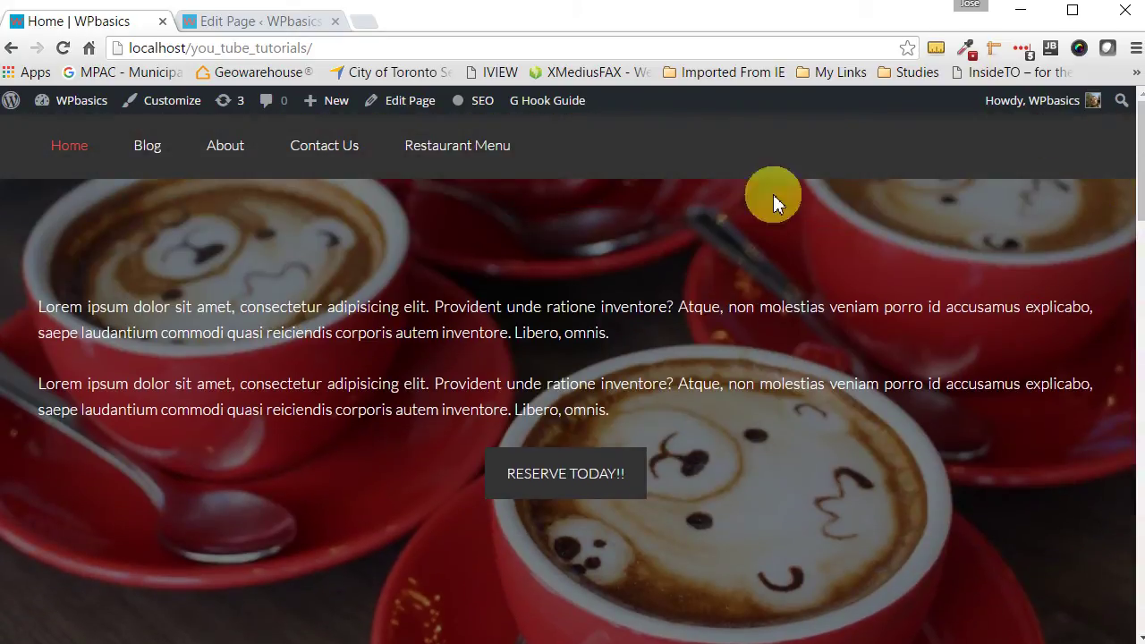
pyautogui.click(64, 48)
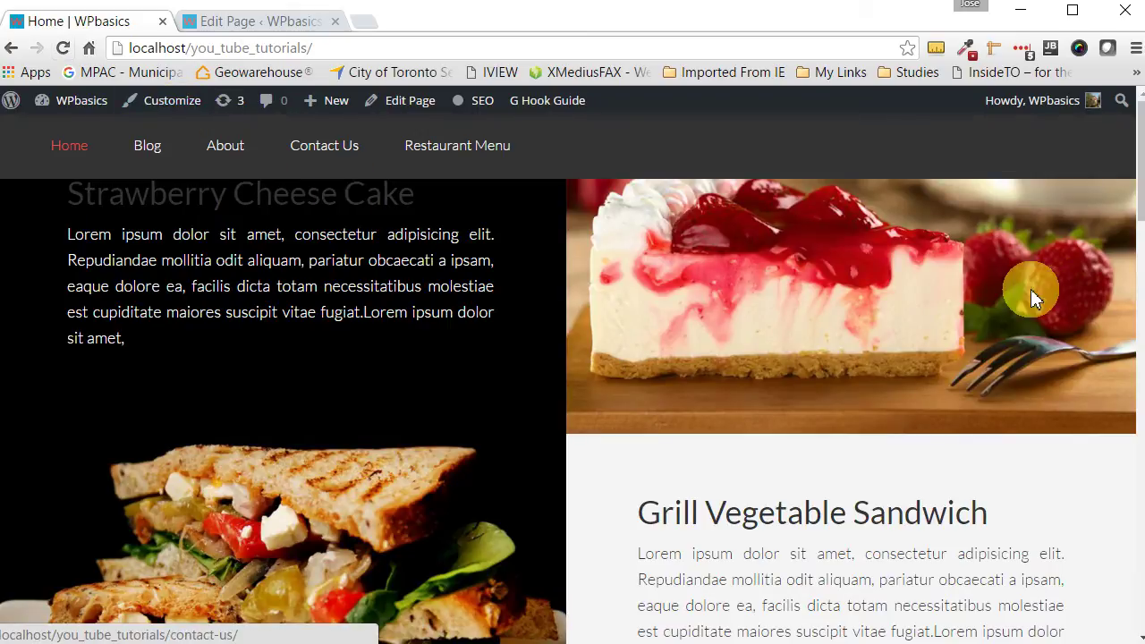
pyautogui.scroll(-1, 1133, 180)
pyautogui.moveTo(1132, 182)
pyautogui.mouseDown()
pyautogui.moveTo(1135, 479)
pyautogui.moveTo(1133, 182)
pyautogui.mouseUp()
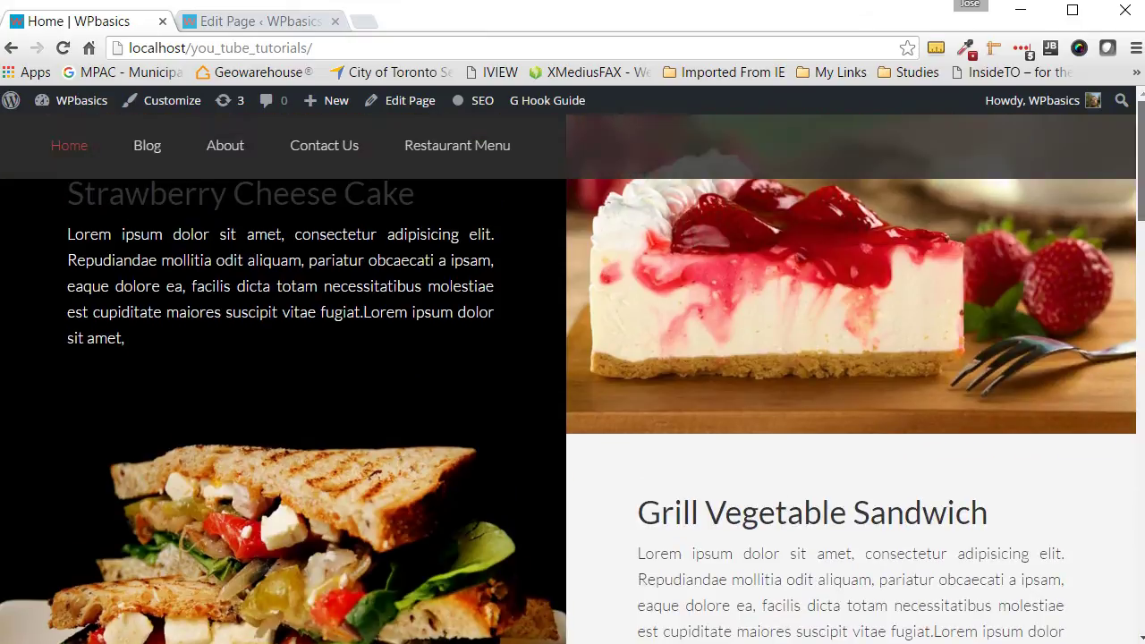
# - Drag the Hero section back to first place and update the Home page
pyautogui.click(271, 21)
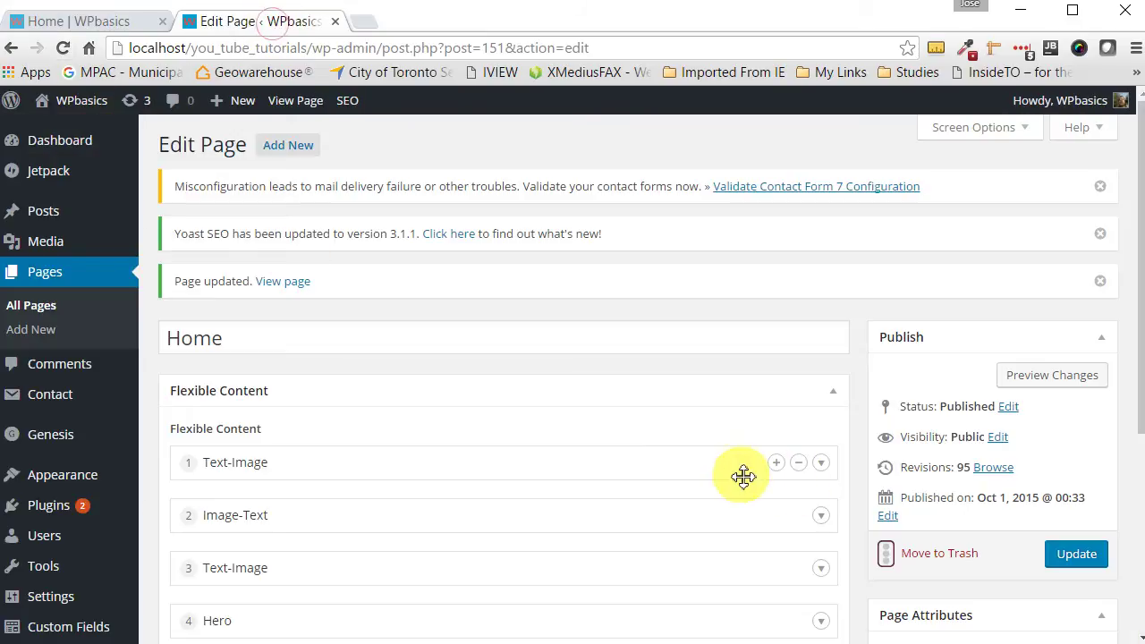
pyautogui.scroll(-1, 708, 478)
pyautogui.moveTo(280, 542); pyautogui.dragTo(268, 368)
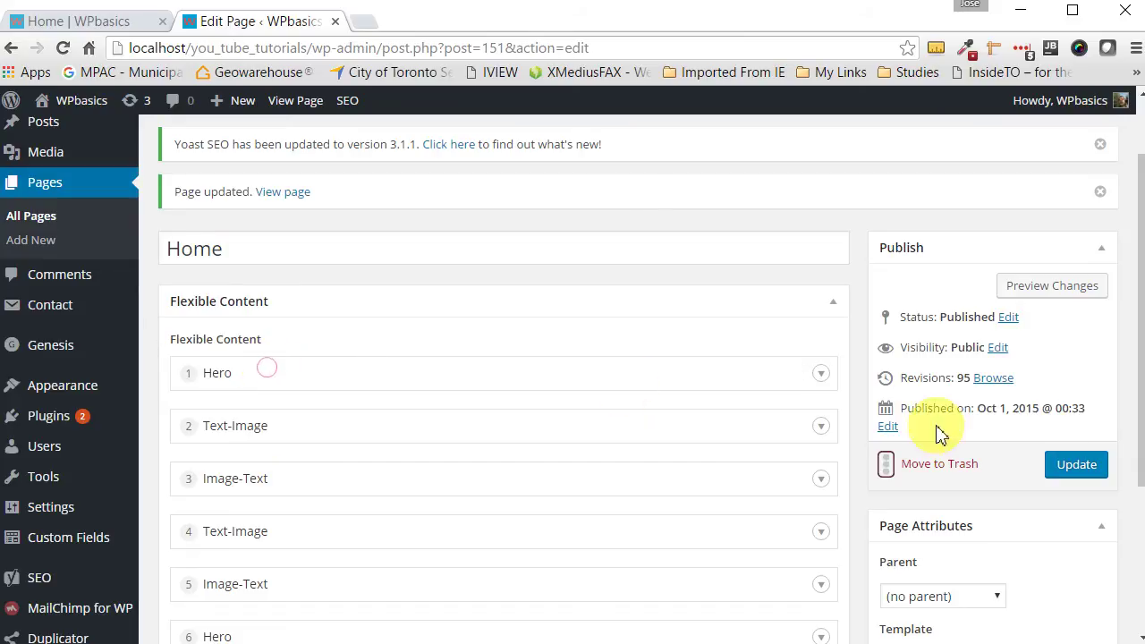
pyautogui.click(1076, 464)
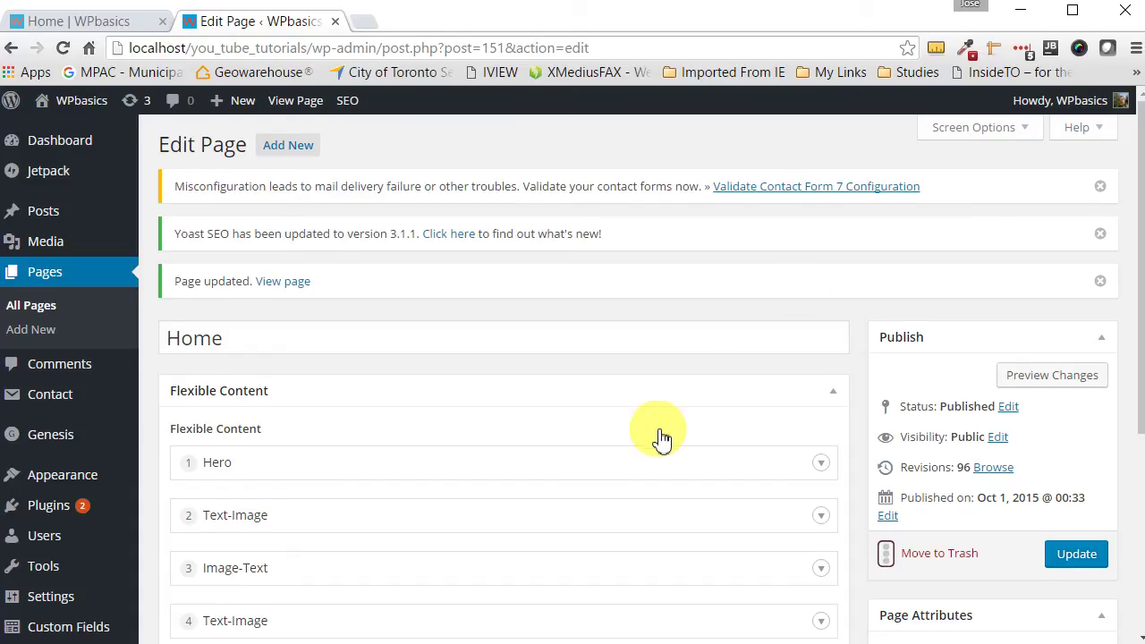
pyautogui.scroll(-2, 660, 435)
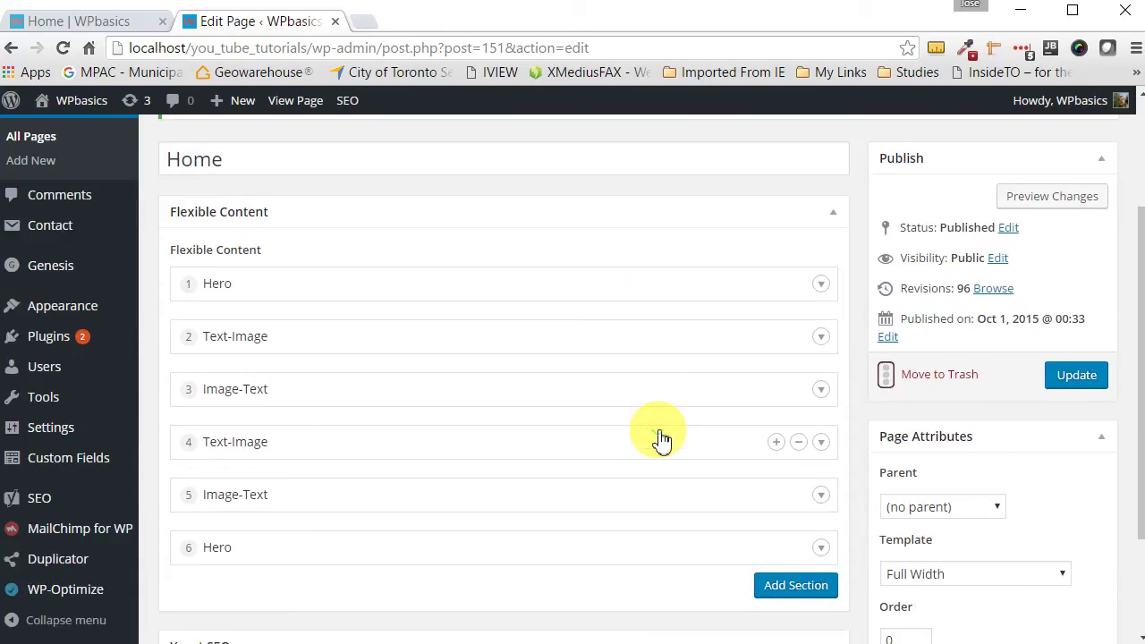
# - Add a seventh flexible content row using the Image-Text layout
pyautogui.click(783, 591)
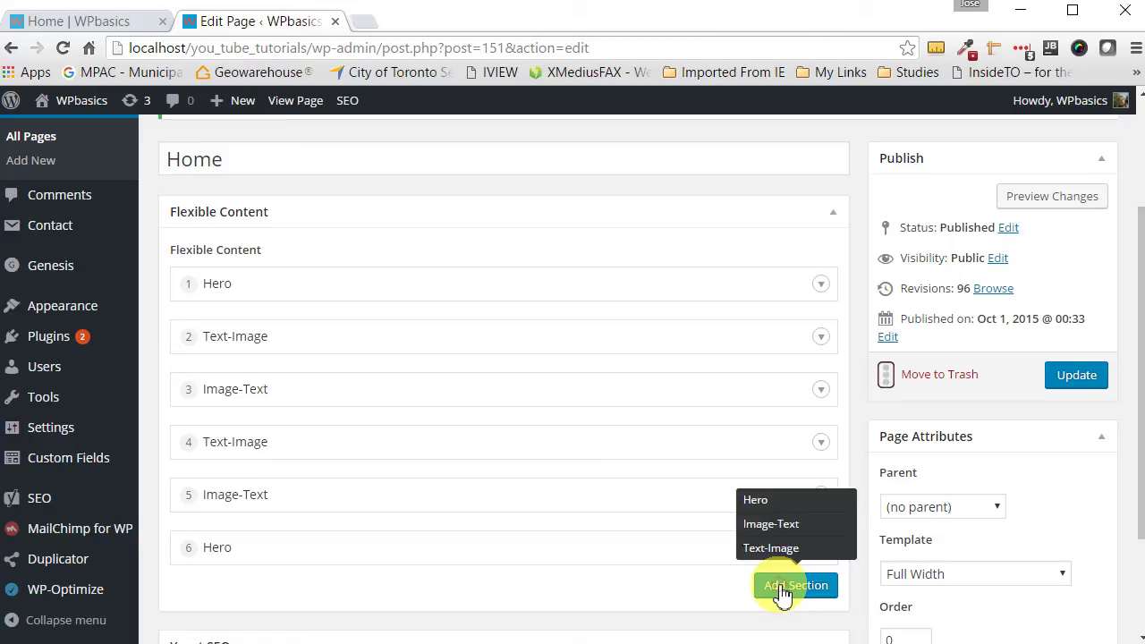
pyautogui.click(771, 528)
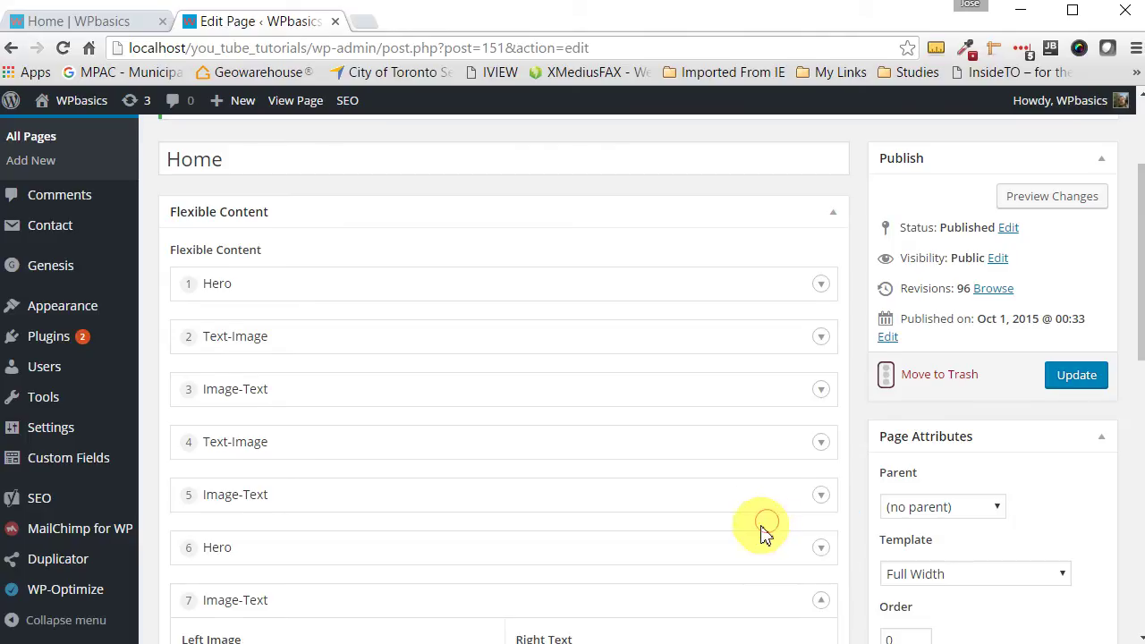
pyautogui.scroll(-5, 760, 533)
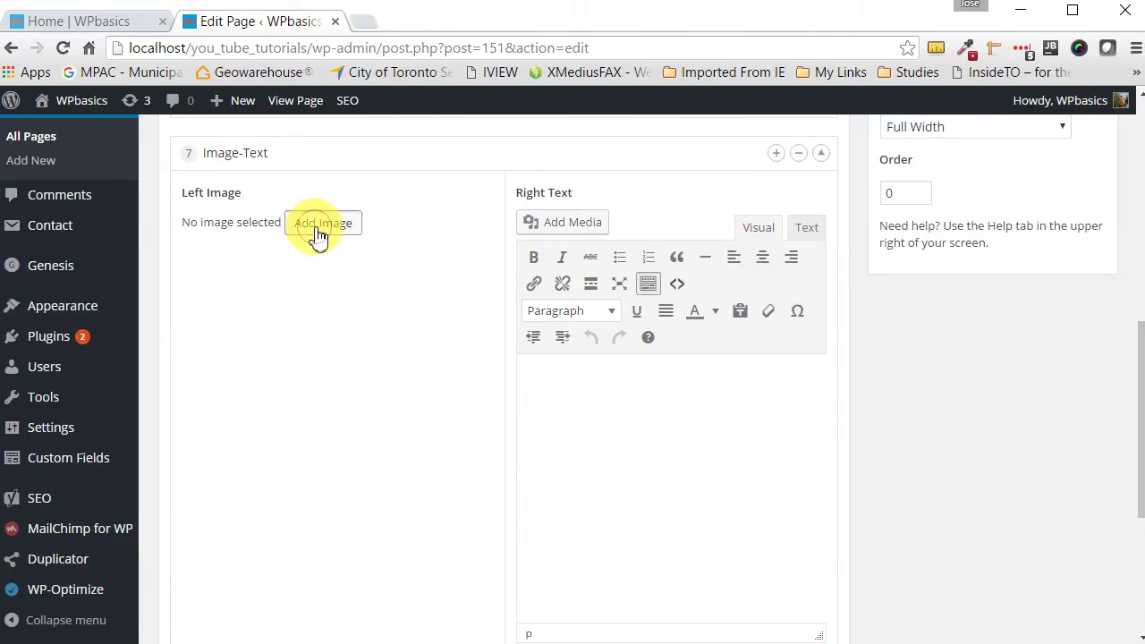
# - Set the new section's Left Image to the mountain climber photo
pyautogui.click(318, 235)
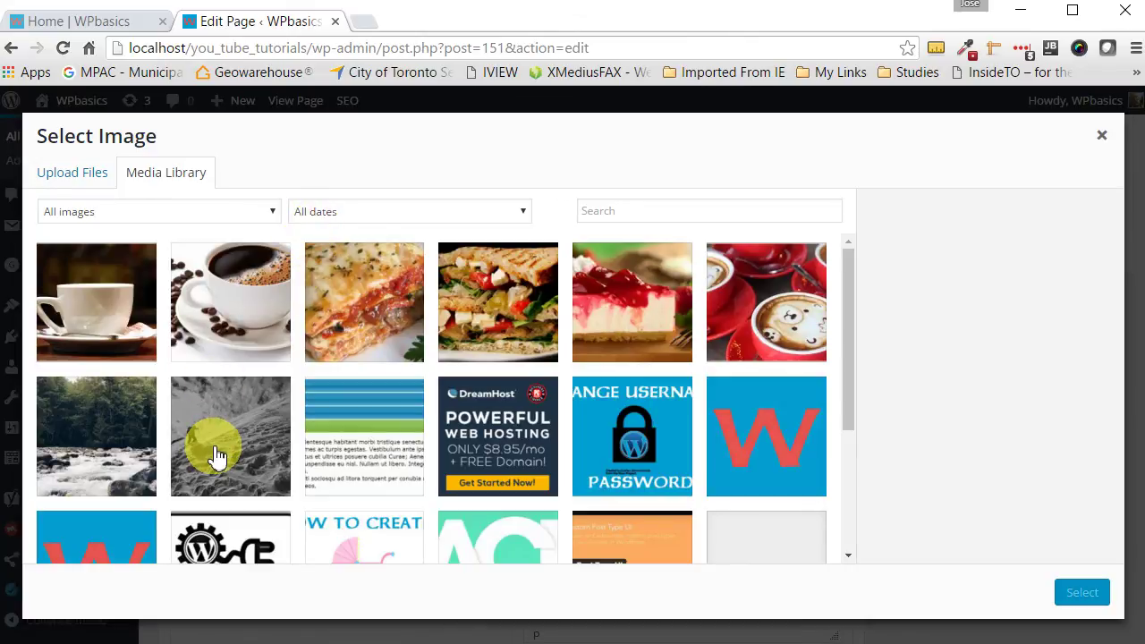
pyautogui.click(217, 455)
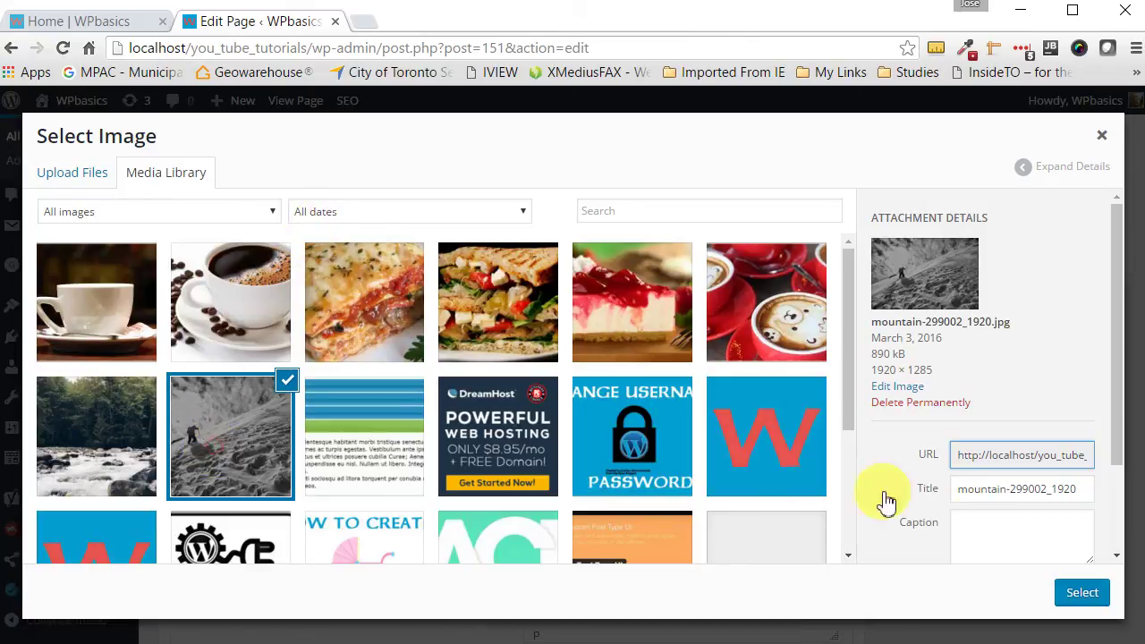
pyautogui.click(1088, 593)
# - Enter 'test test test' as the Right Text and update the page
pyautogui.click(589, 387)
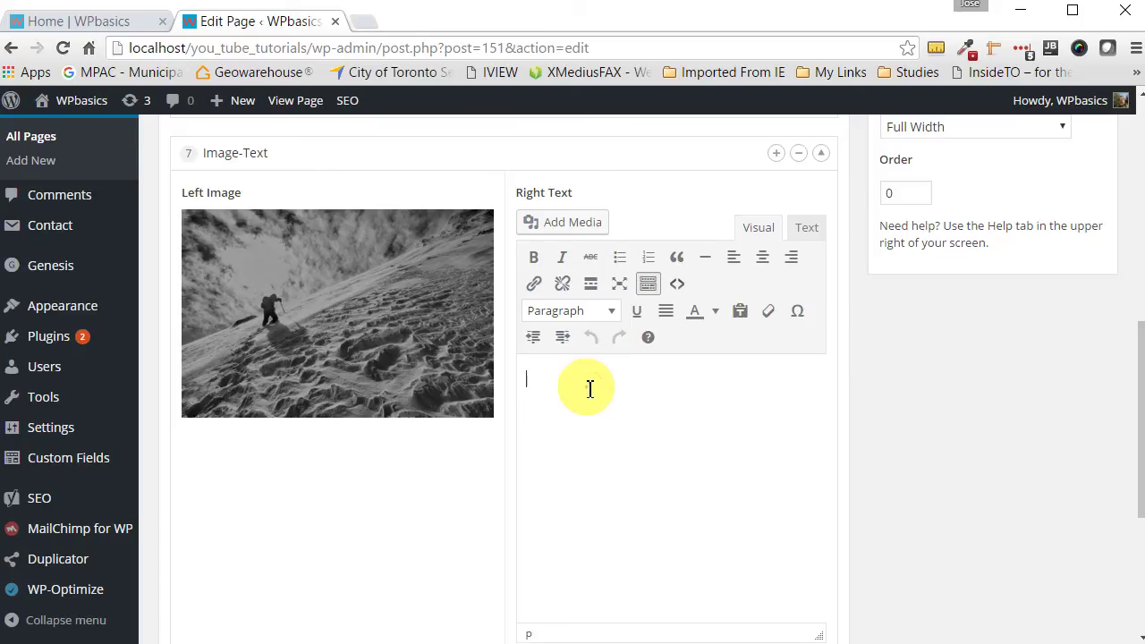
pyautogui.write('test test test')
pyautogui.scroll(-4, 698, 522)
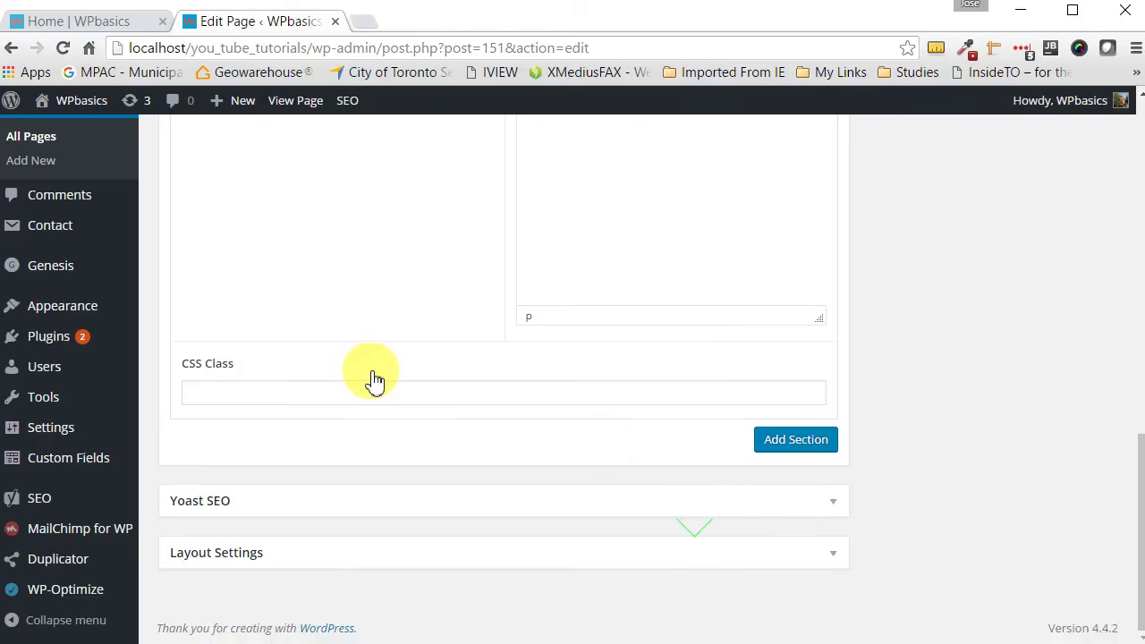
pyautogui.scroll(5, 833, 532)
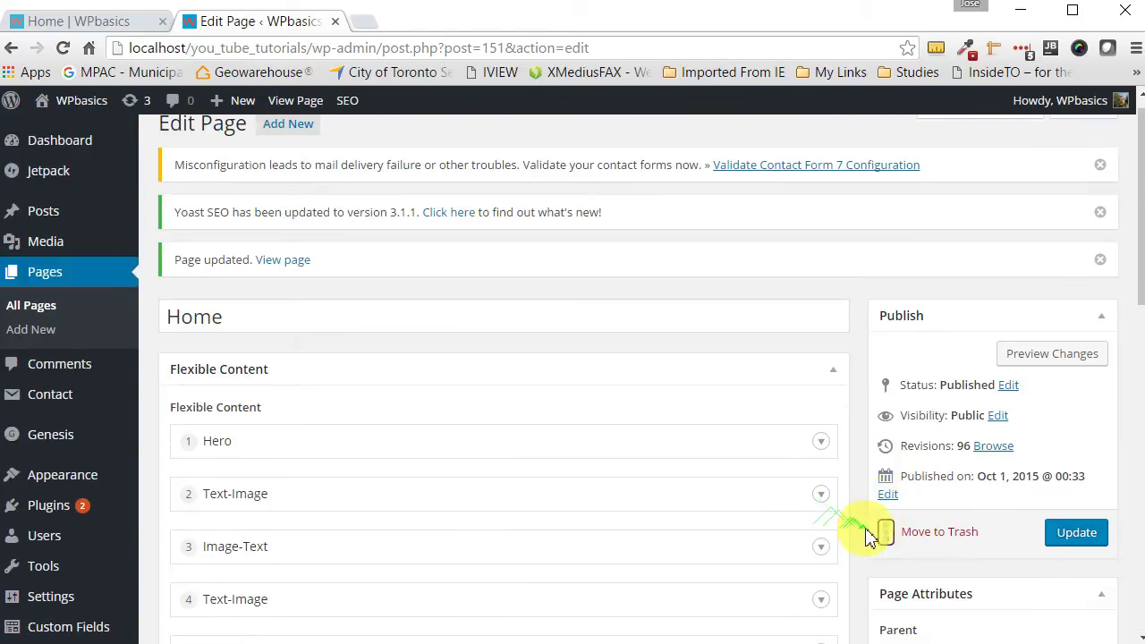
pyautogui.scroll(-2, 930, 541)
pyautogui.click(1072, 381)
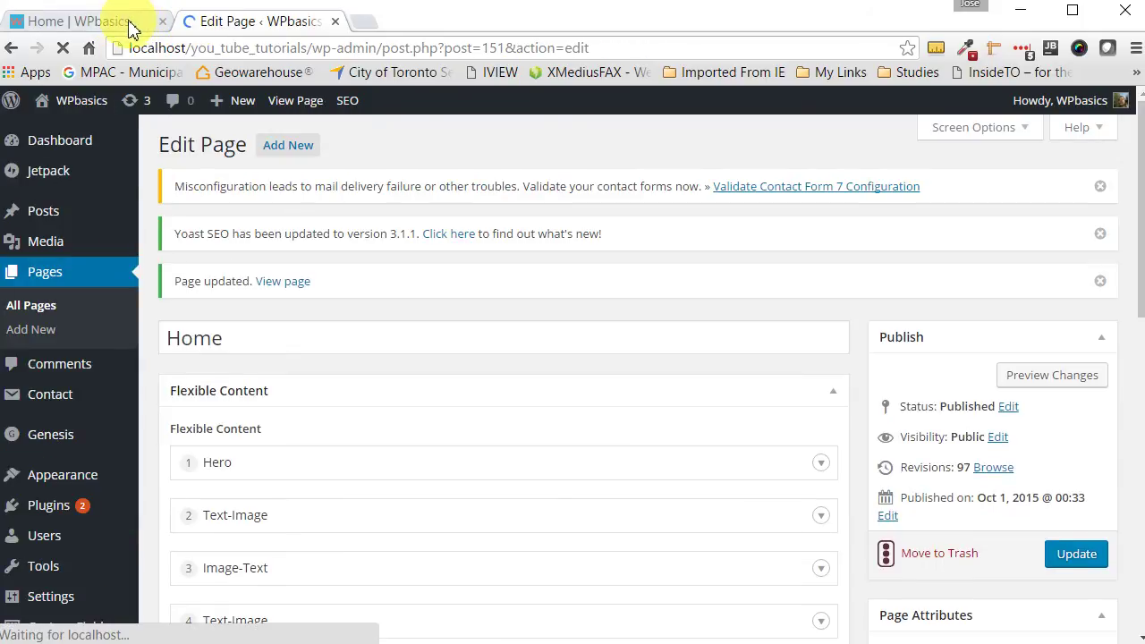
pyautogui.click(89, 22)
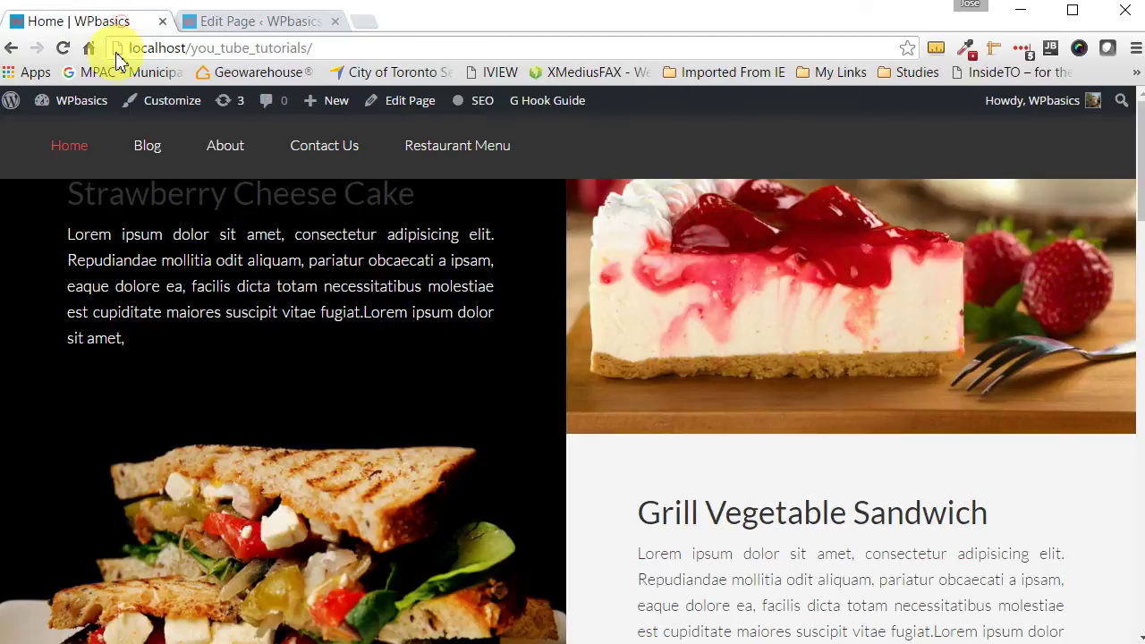
pyautogui.click(62, 50)
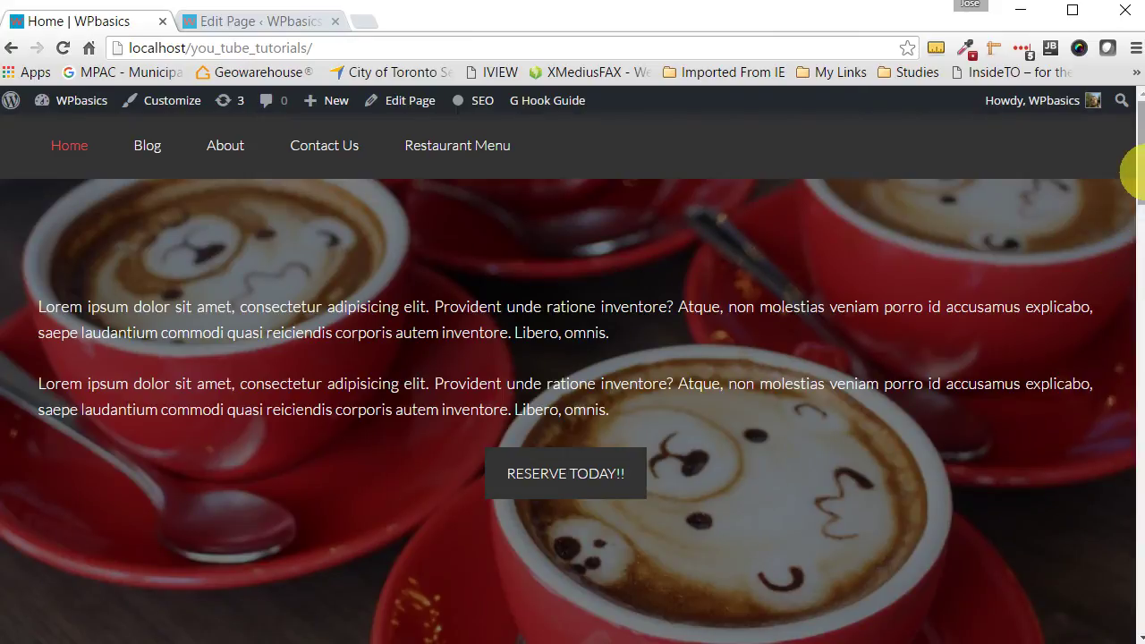
pyautogui.moveTo(1133, 173); pyautogui.dragTo(1076, 636)
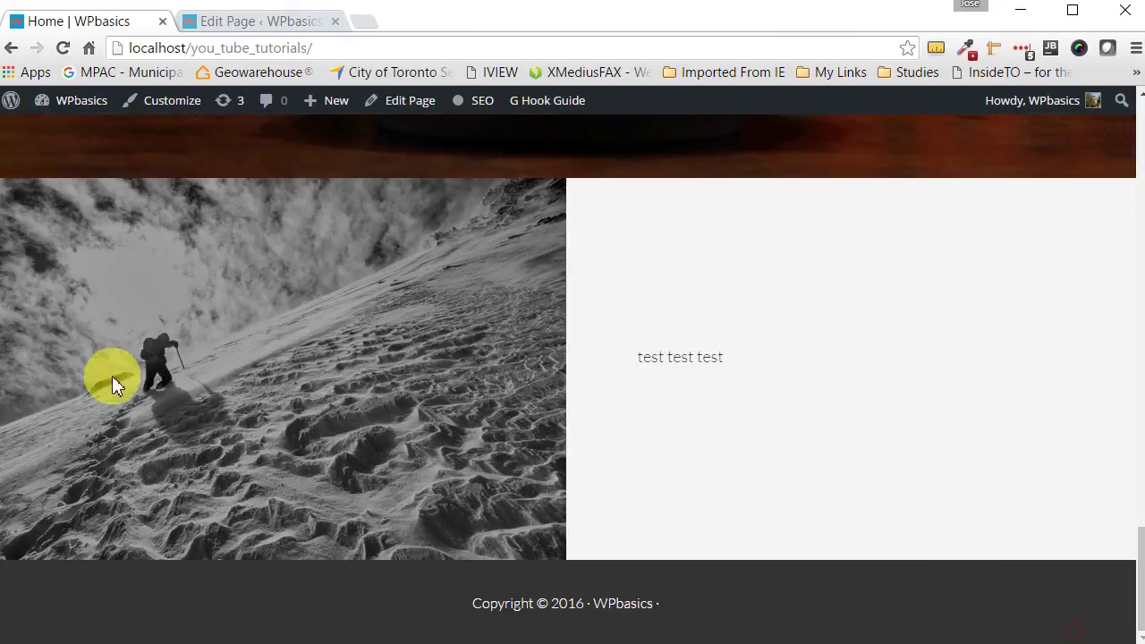
pyautogui.scroll(4, 294, 497)
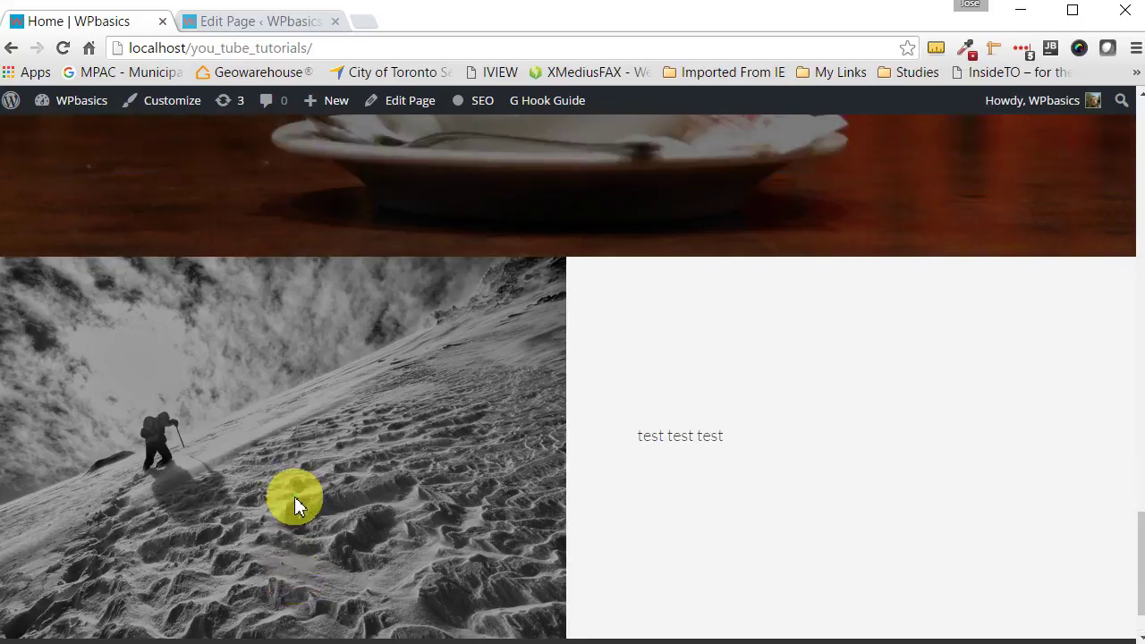
pyautogui.scroll(-4, 297, 497)
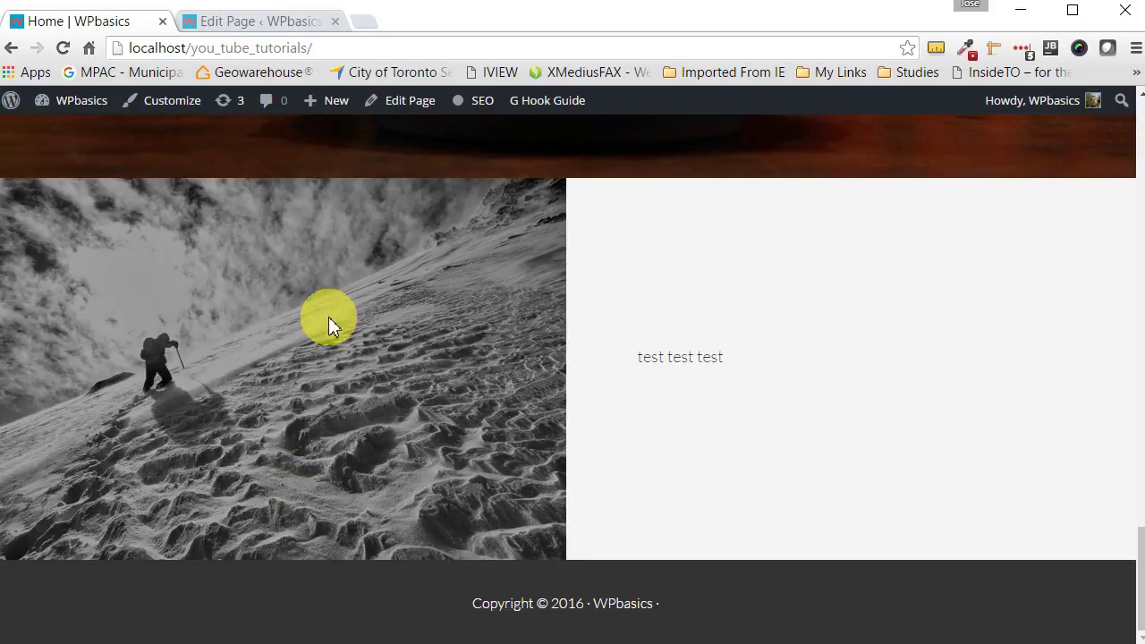
pyautogui.click(255, 18)
pyautogui.scroll(-4, 397, 452)
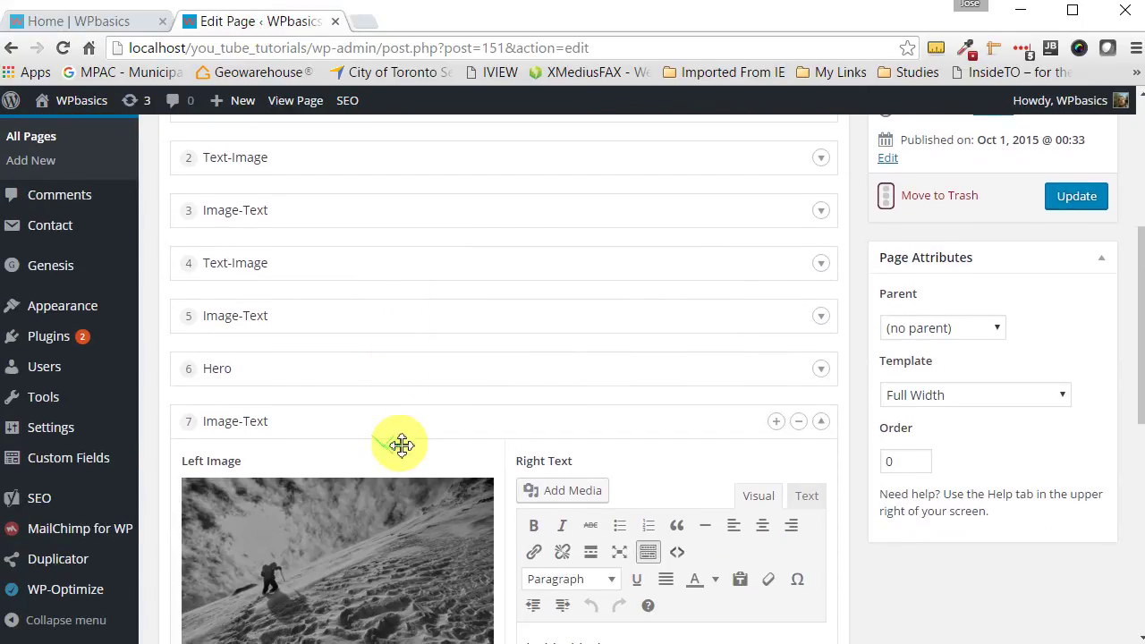
# - Delete row 7, the Image-Text climber section, and update the Home page
pyautogui.scroll(-2, 402, 446)
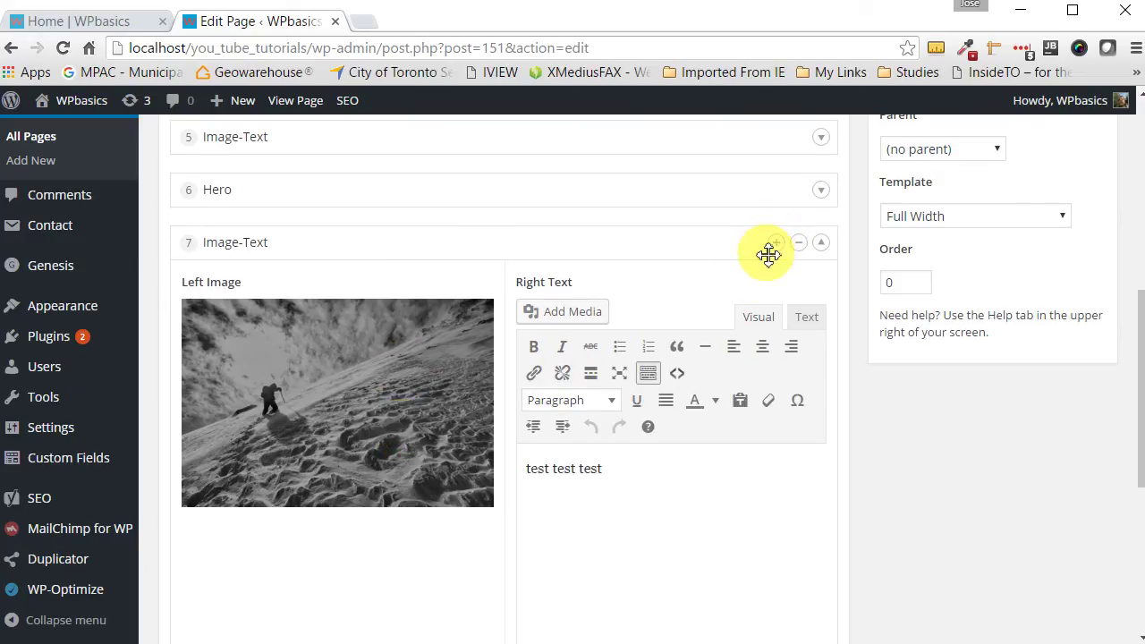
pyautogui.click(799, 249)
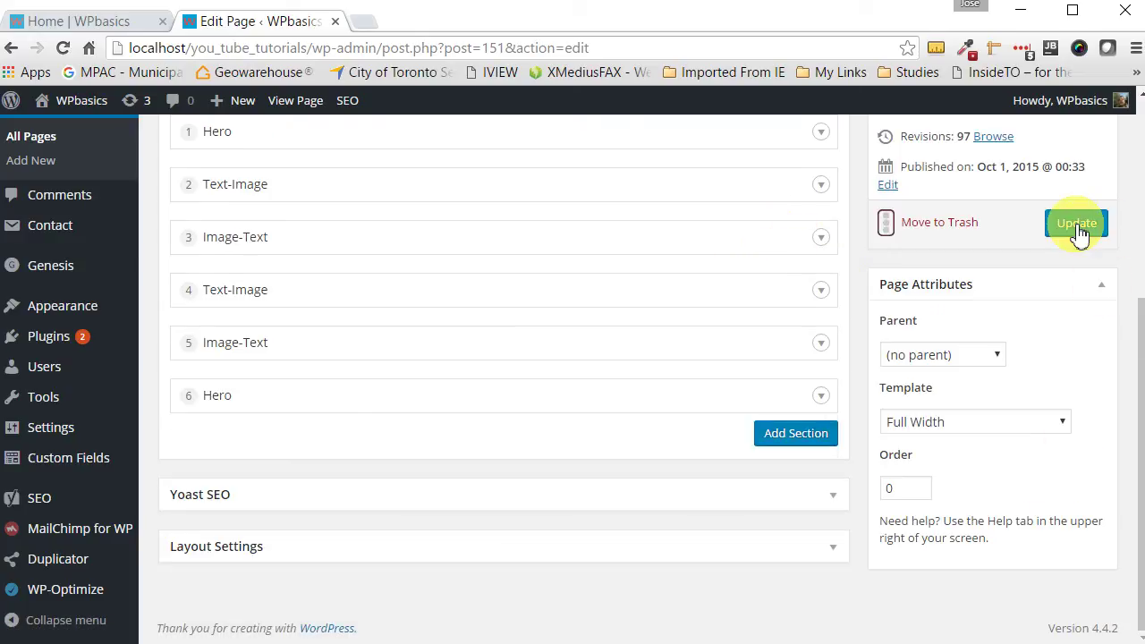
pyautogui.click(1078, 227)
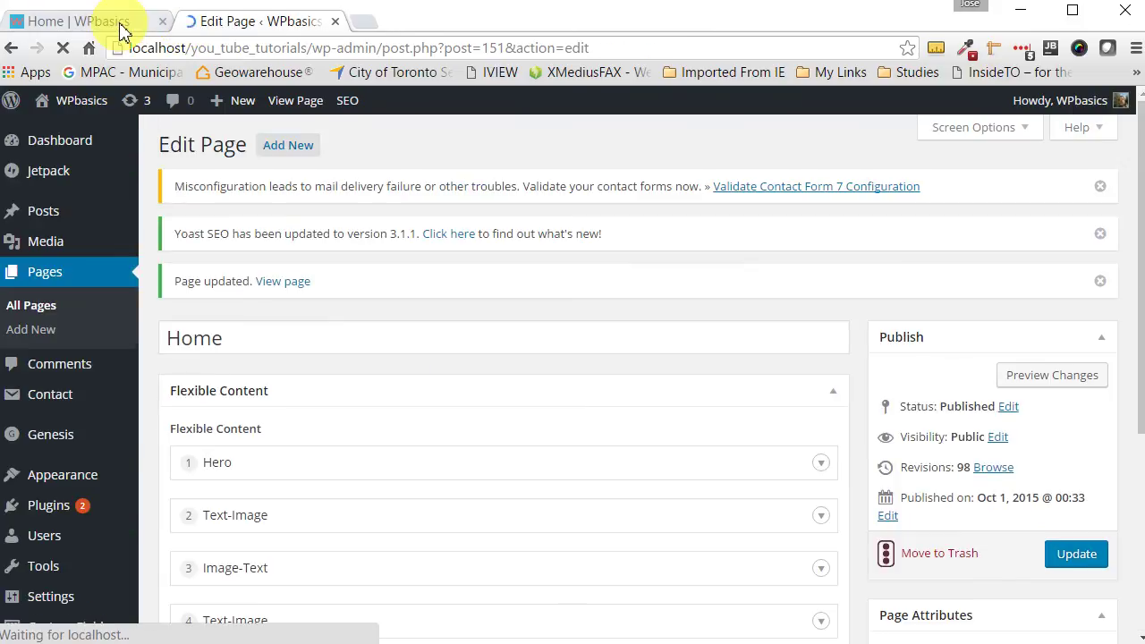
# - Reload the live Home page to confirm the climber section is gone
pyautogui.click(99, 21)
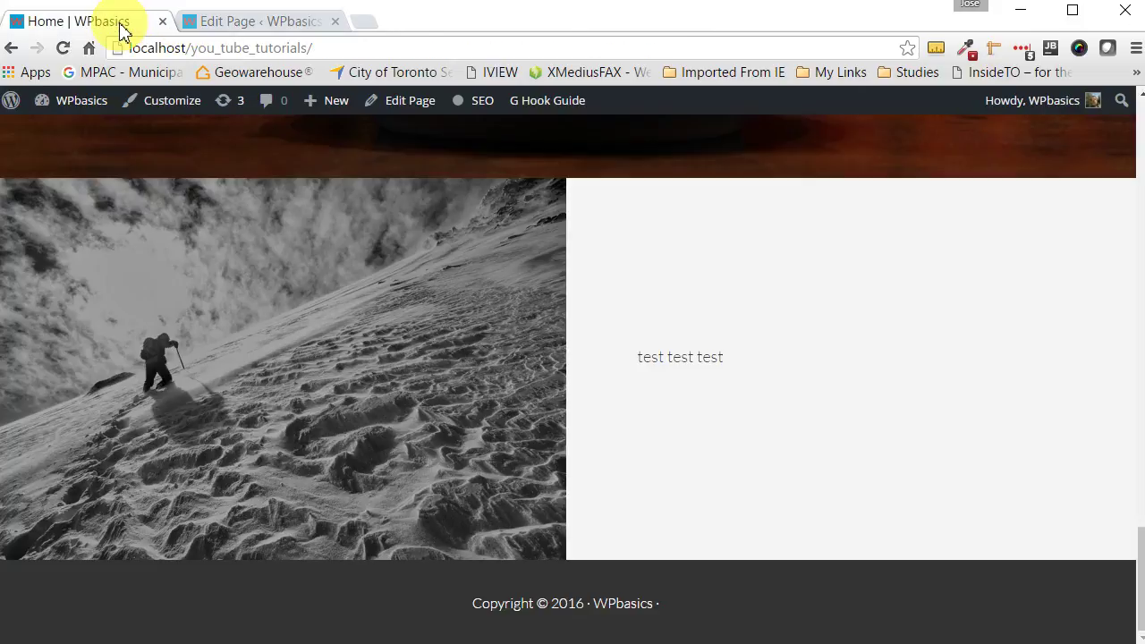
pyautogui.click(65, 48)
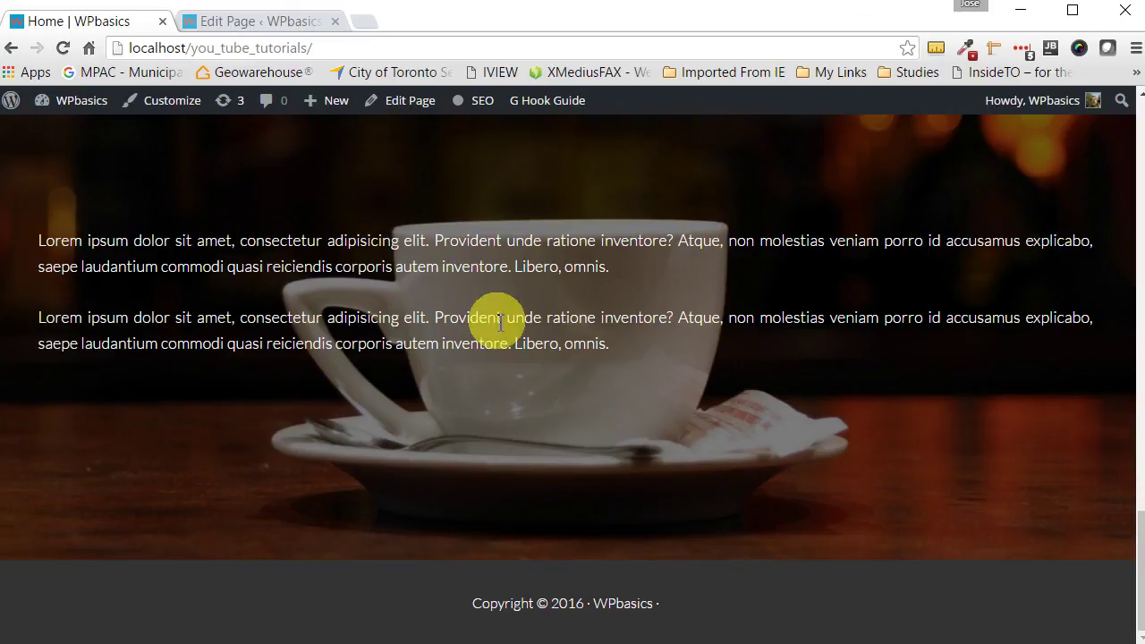
# - Go back to the Edit Page tab and scroll to the six Flexible Content rows
pyautogui.click(247, 33)
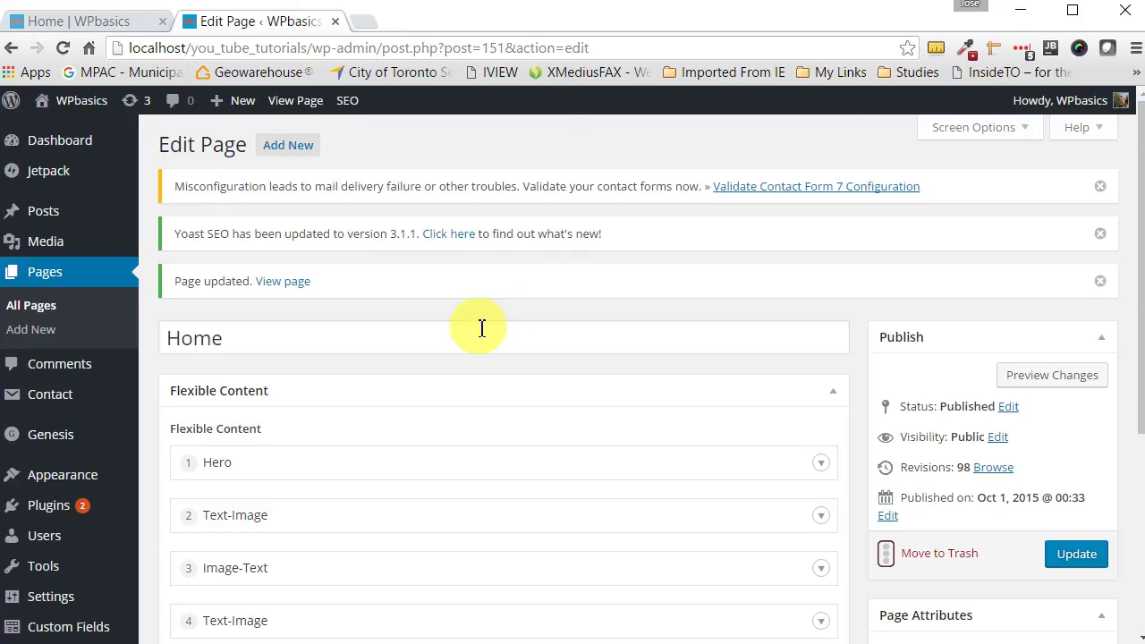
pyautogui.scroll(-2, 501, 335)
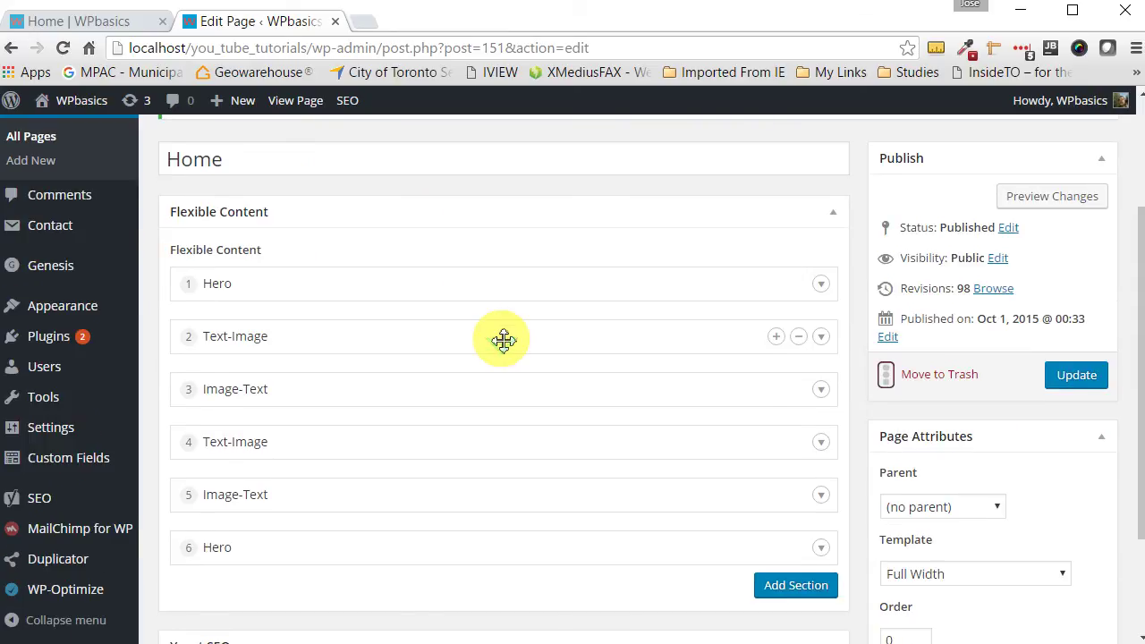